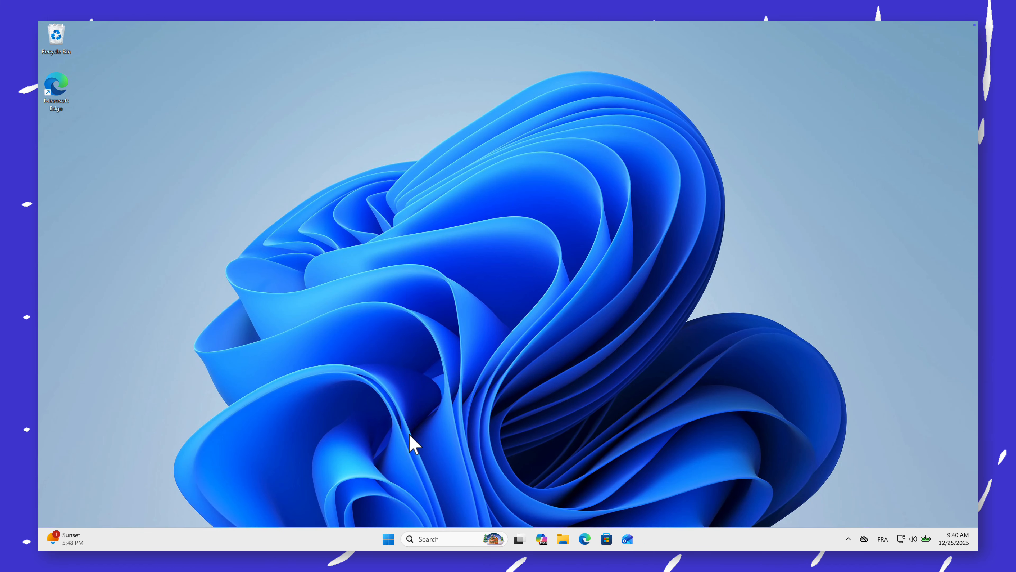
- Open the list of installed apps in Windows Settings
left_click(388, 539)
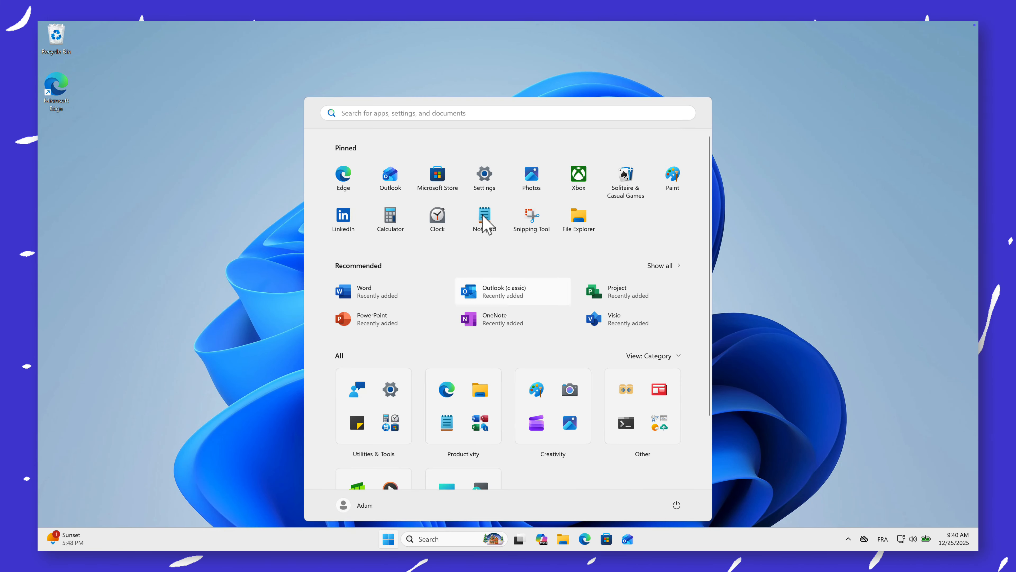
left_click(484, 182)
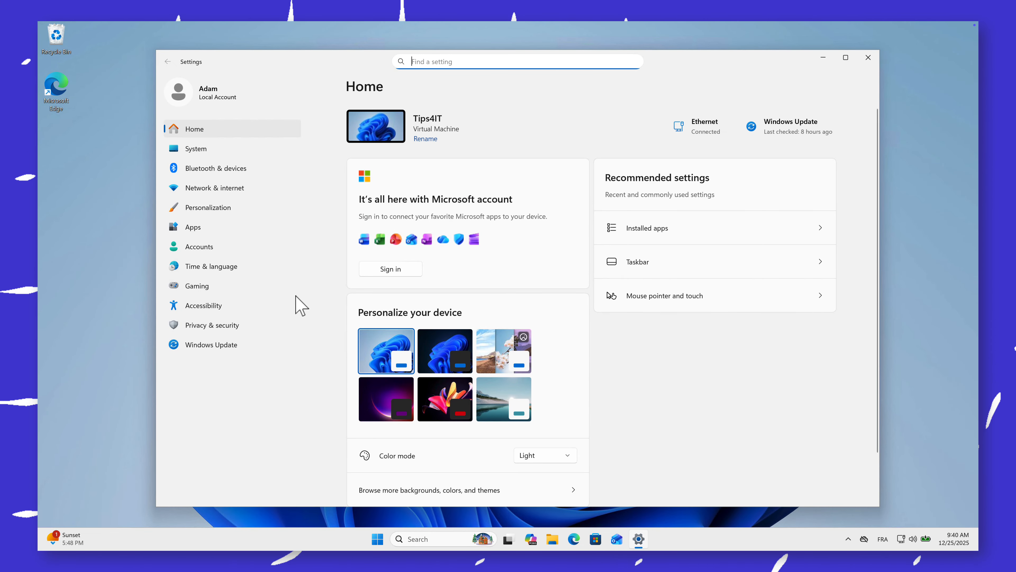
left_click(205, 228)
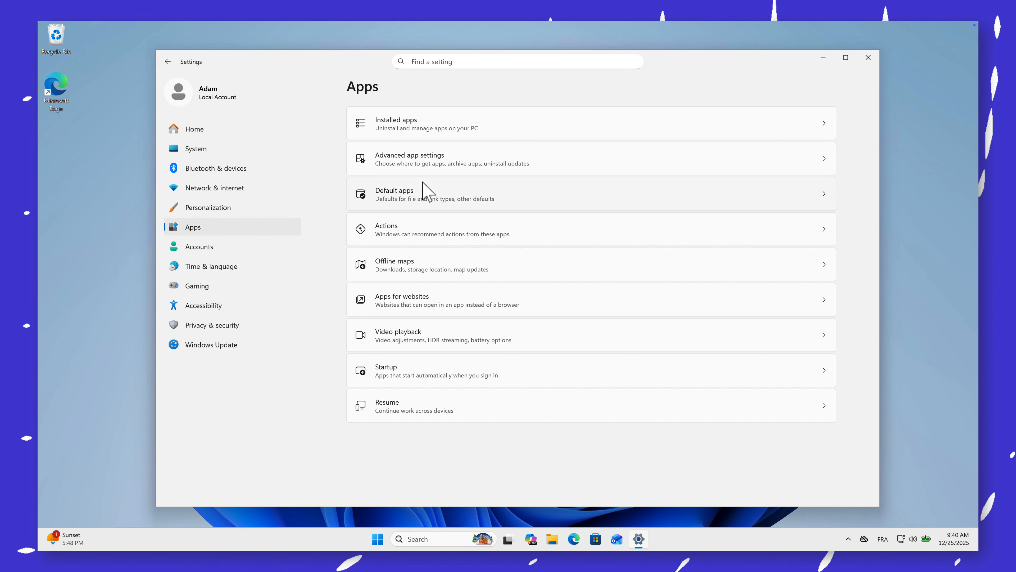
left_click(468, 124)
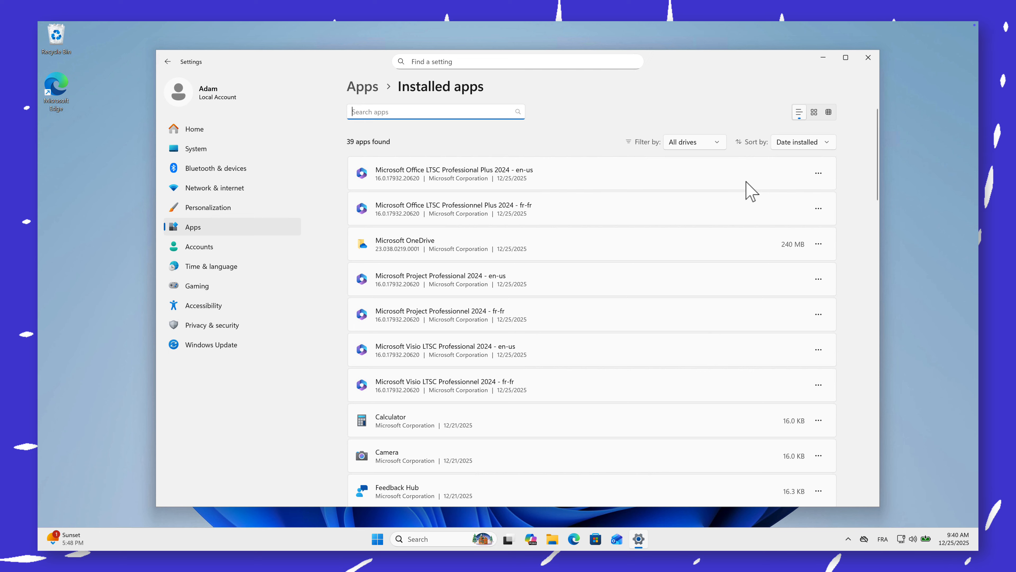
- Uninstall Microsoft Office LTSC Professional Plus 2024 - en-us and confirm the removal
left_click(818, 173)
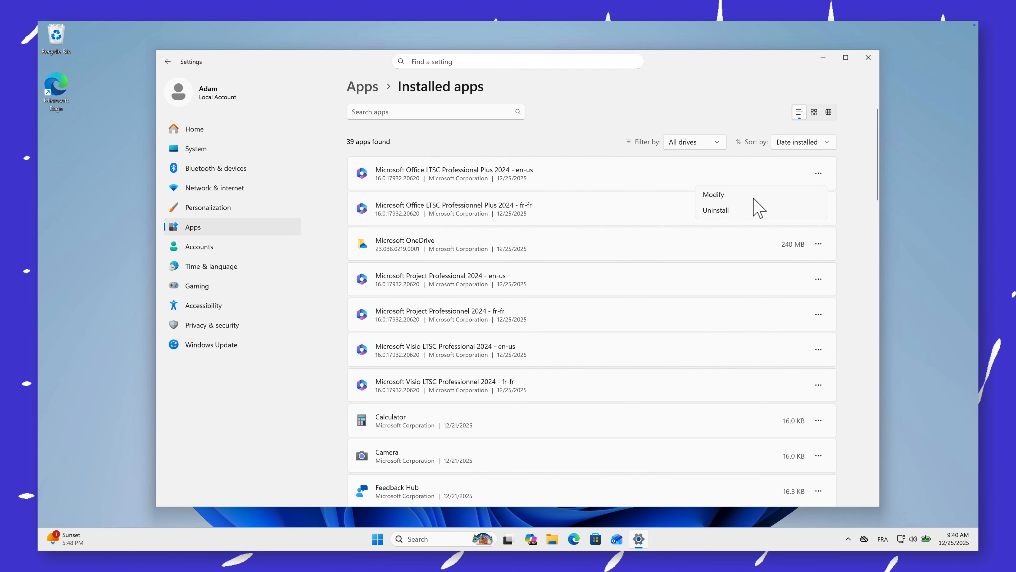
left_click(721, 211)
left_click(779, 226)
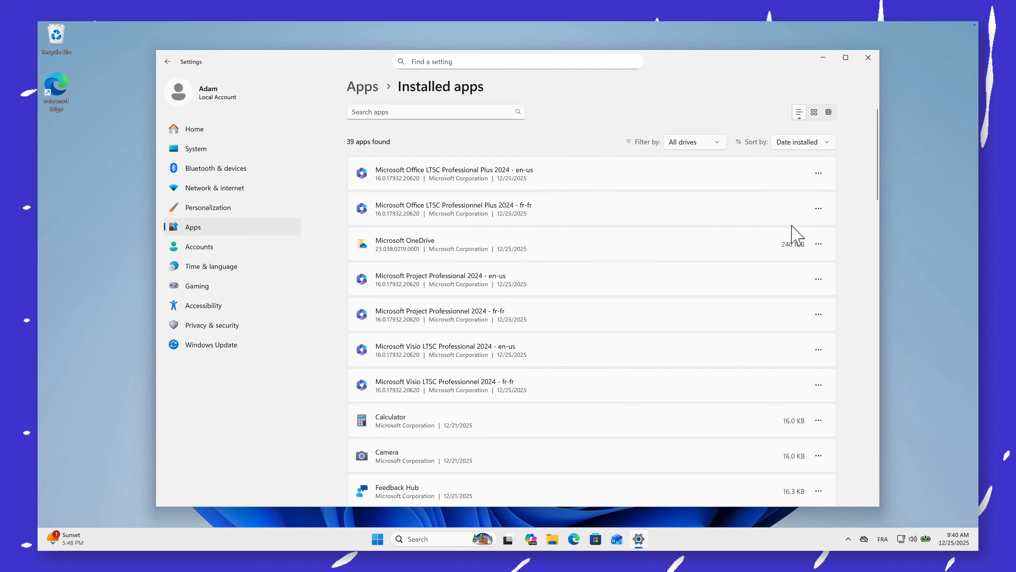
left_click(463, 364)
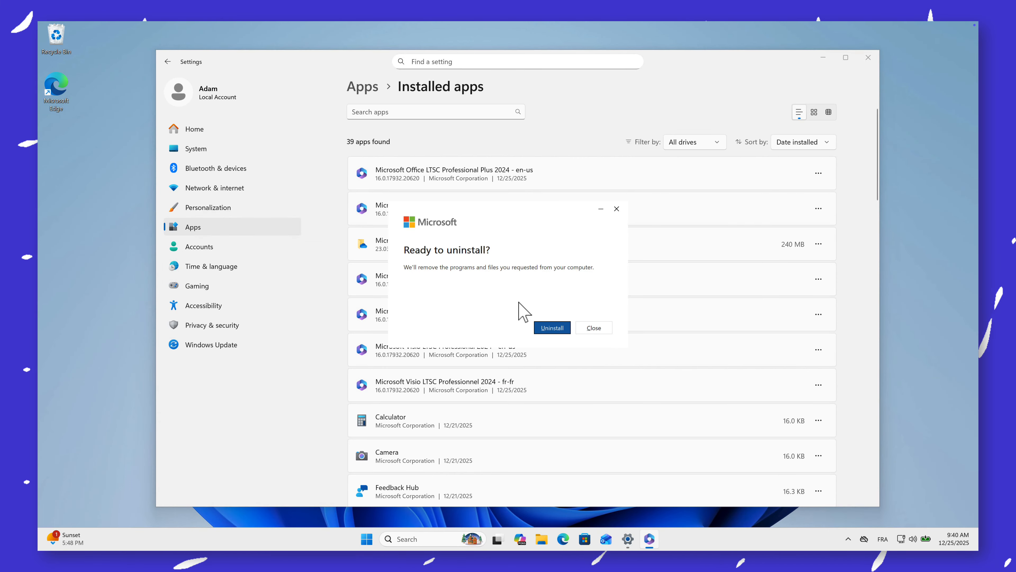
left_click(552, 330)
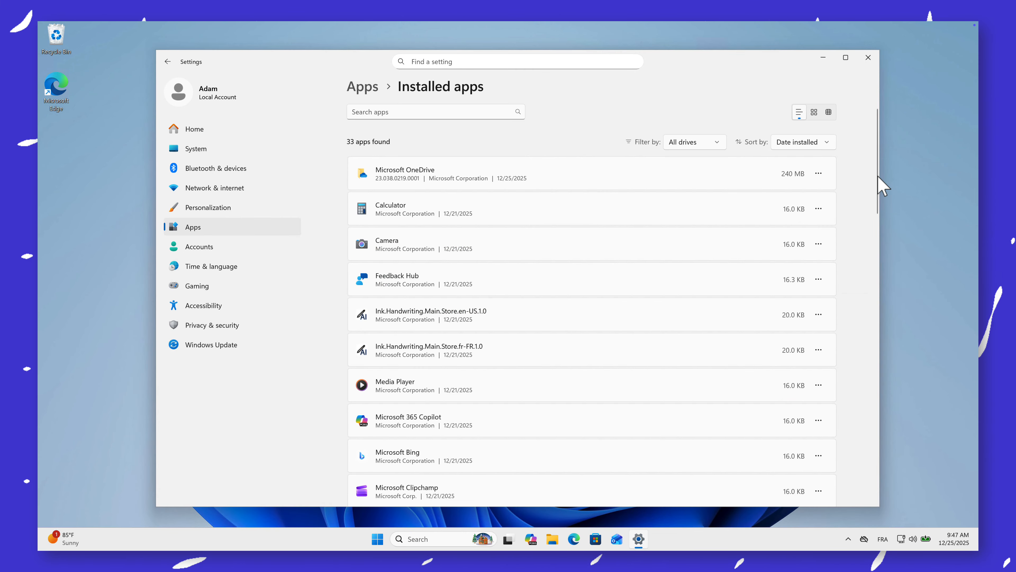
- Check the installed apps list for remaining Office, Project and Visio products, and close Settings
scroll(870, 241, "down", 6)
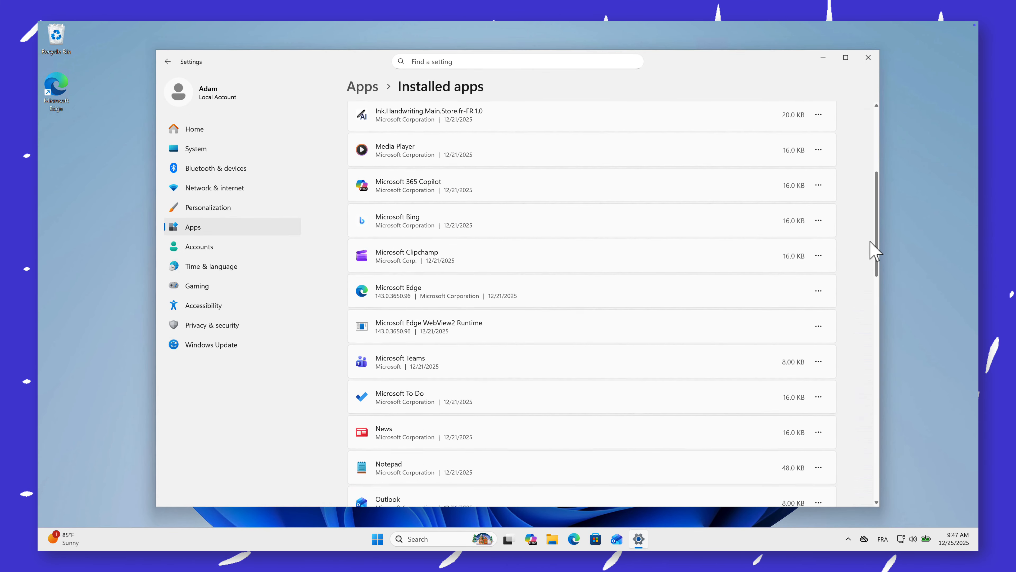
left_click_drag(863, 295, 879, 39)
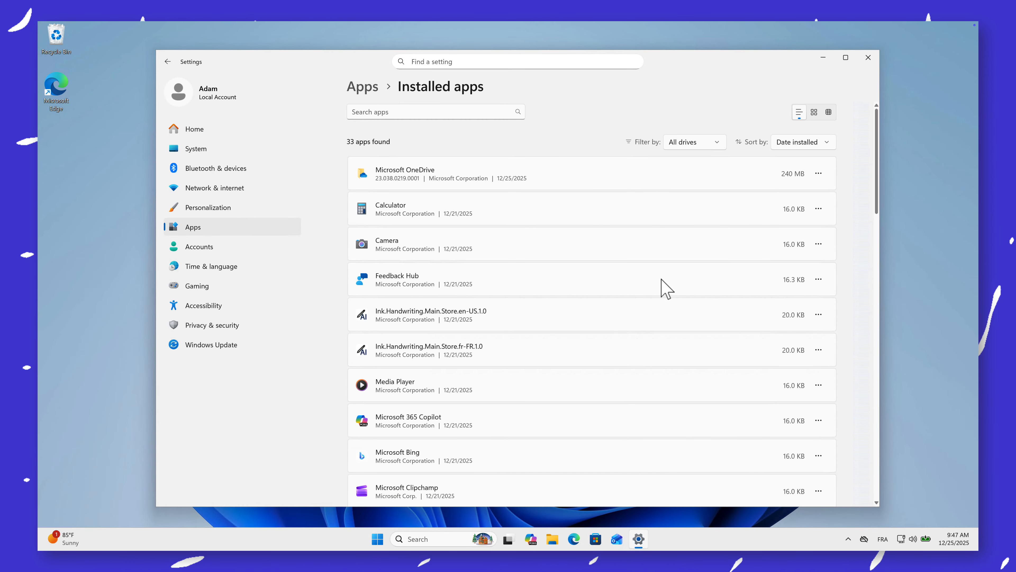
left_click(868, 57)
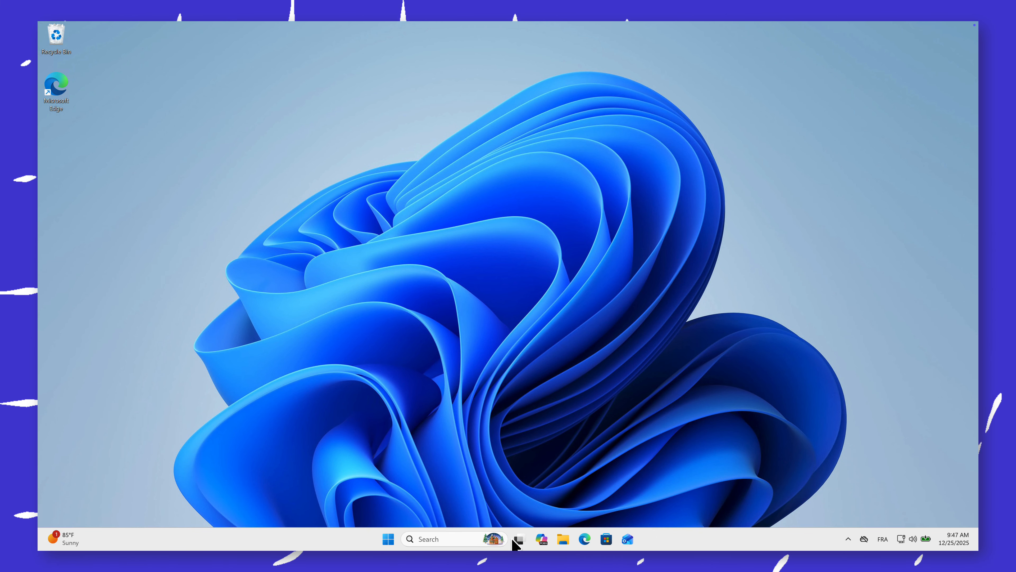
- Switch to Microsoft Edge, open config.office.com and create a new Office deployment configuration without signing in
left_click(585, 540)
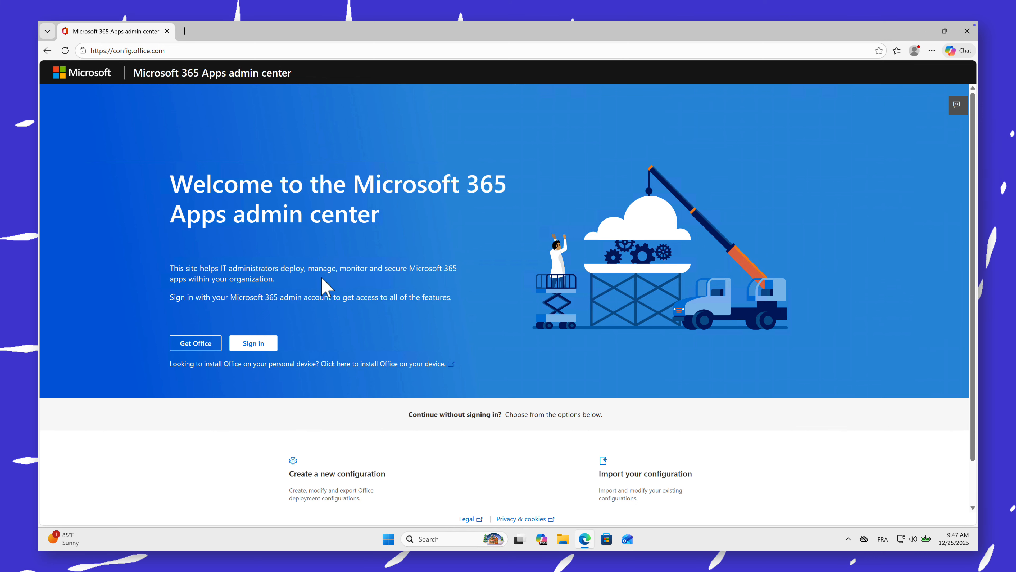
scroll(480, 266, "down", 2)
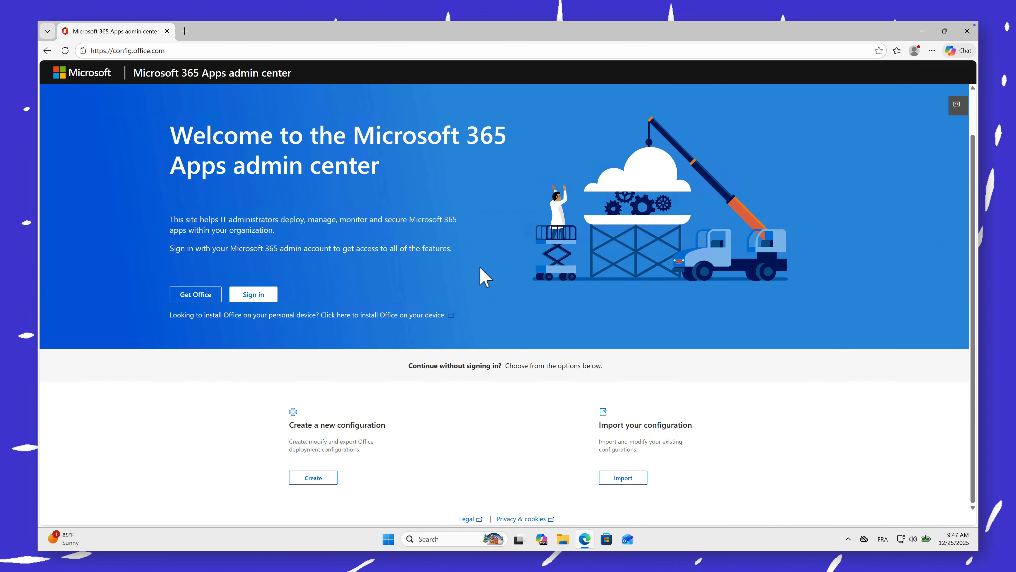
scroll(480, 266, "up", 1)
scroll(480, 266, "down", 1)
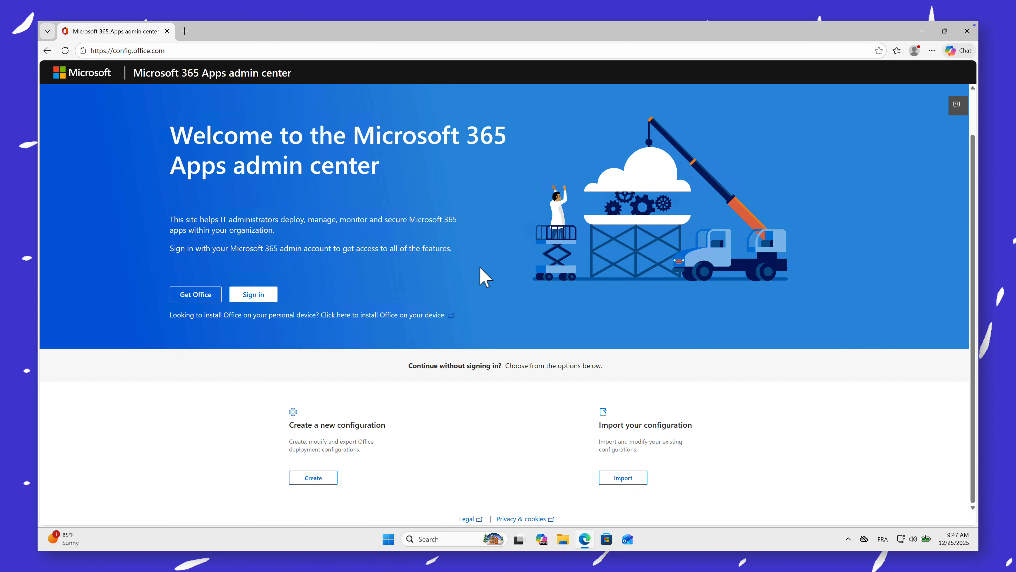
key("alt+Left")
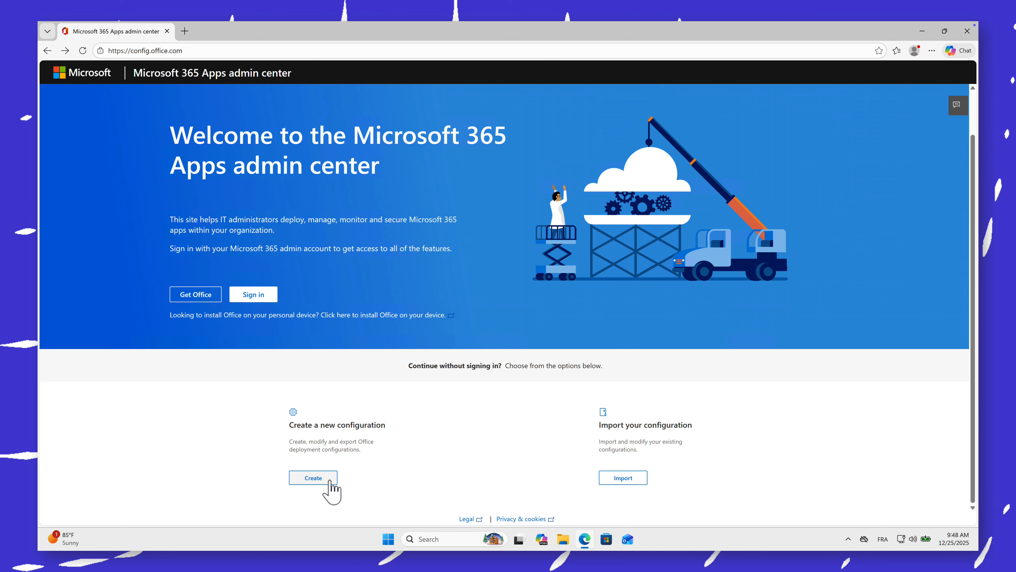
left_click(312, 479)
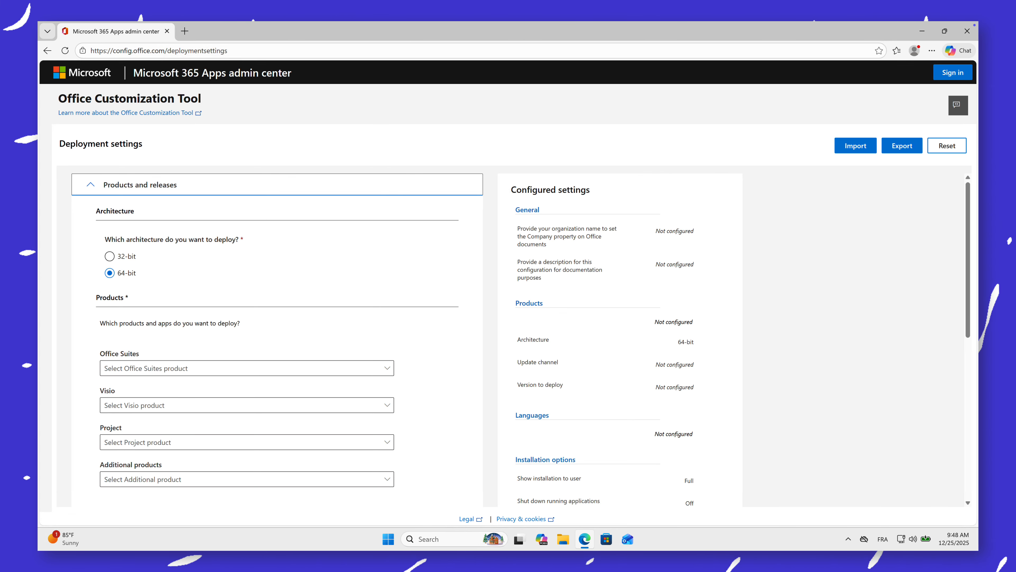
- Choose the Office LTSC Professional Plus 2024, Visio LTSC Professional 2024 and Project Professional 2024 volume license products for deployment
scroll(257, 329, "down", 1)
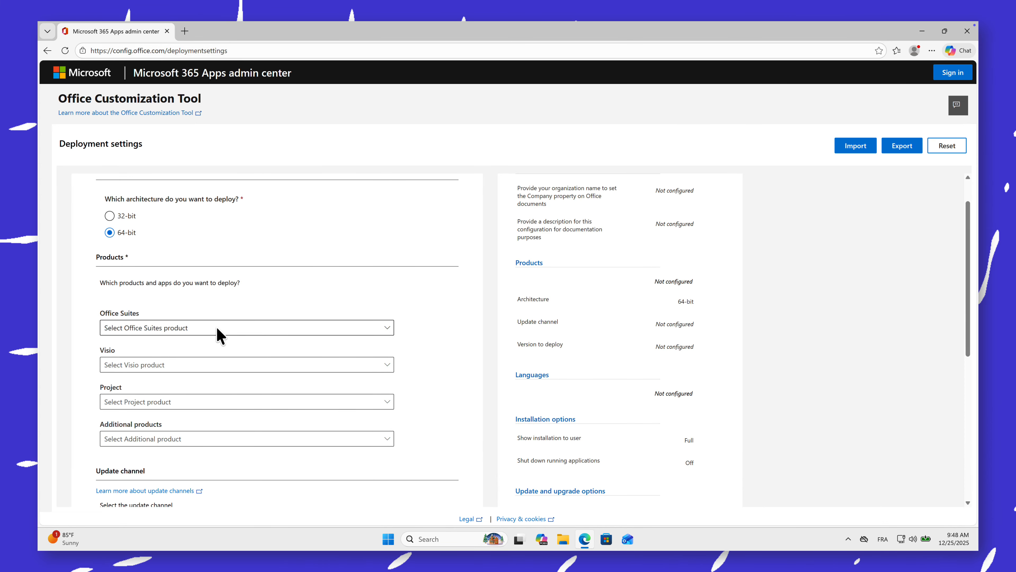
left_click(232, 332)
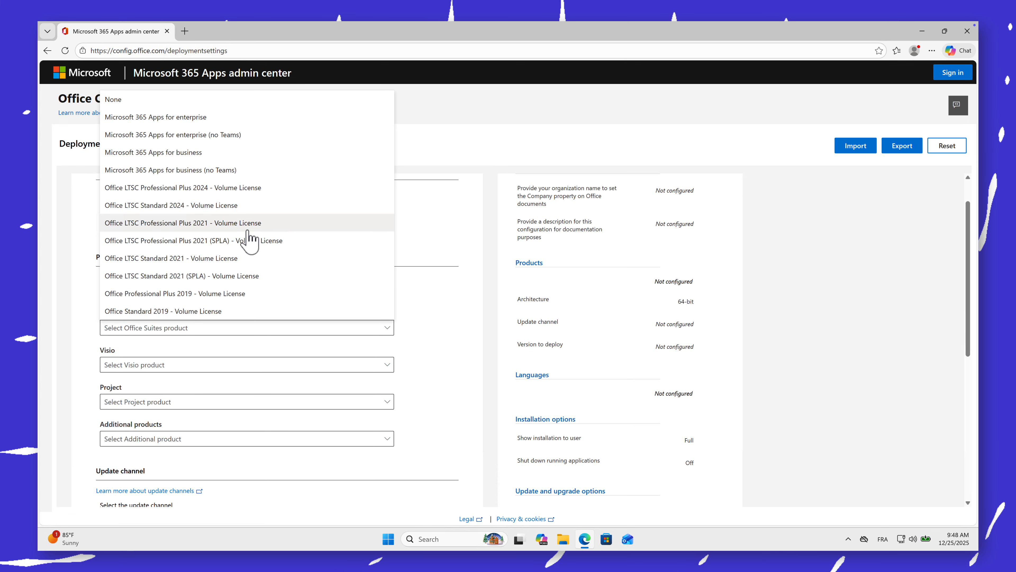
left_click(207, 188)
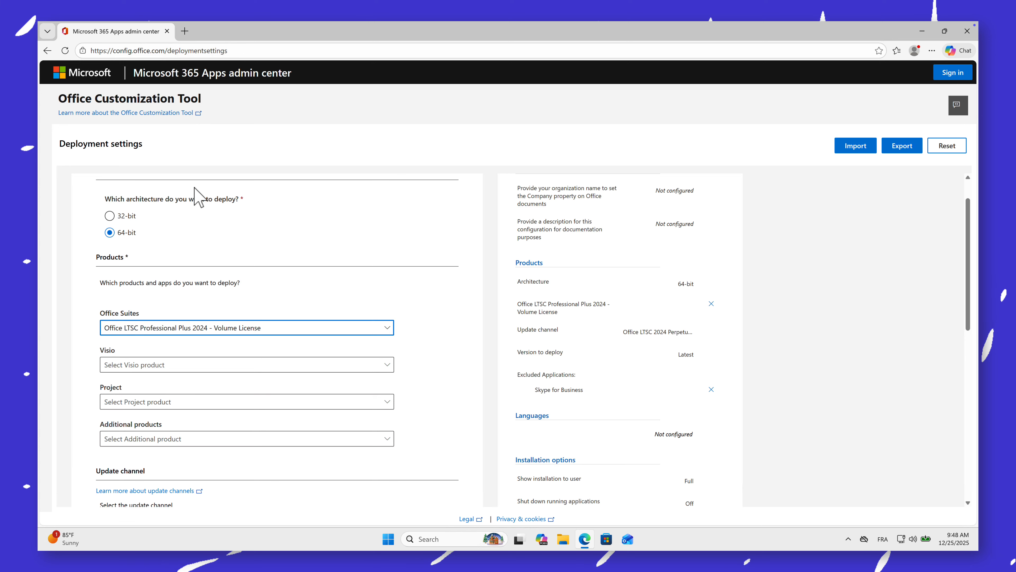
left_click(291, 364)
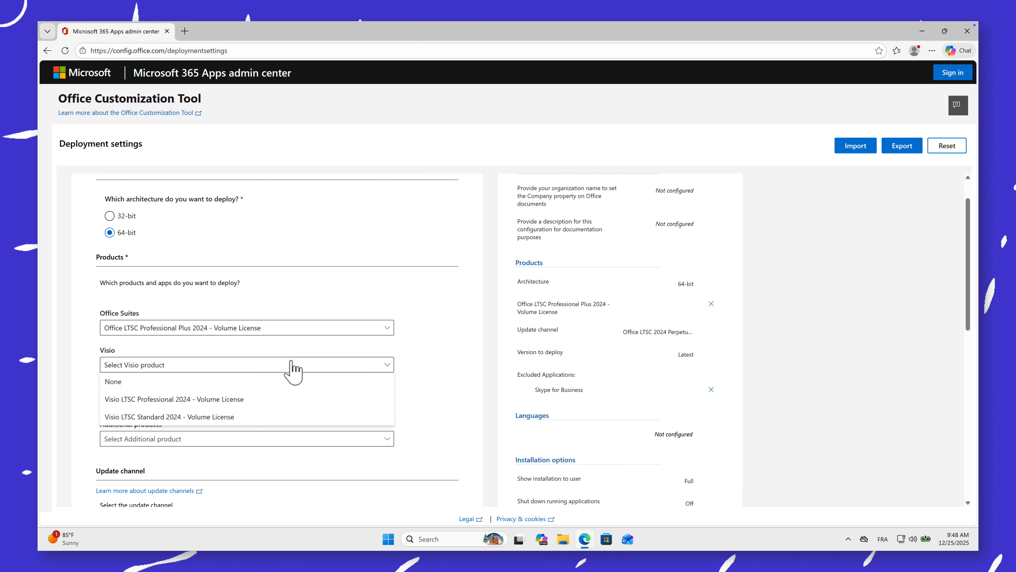
left_click(217, 400)
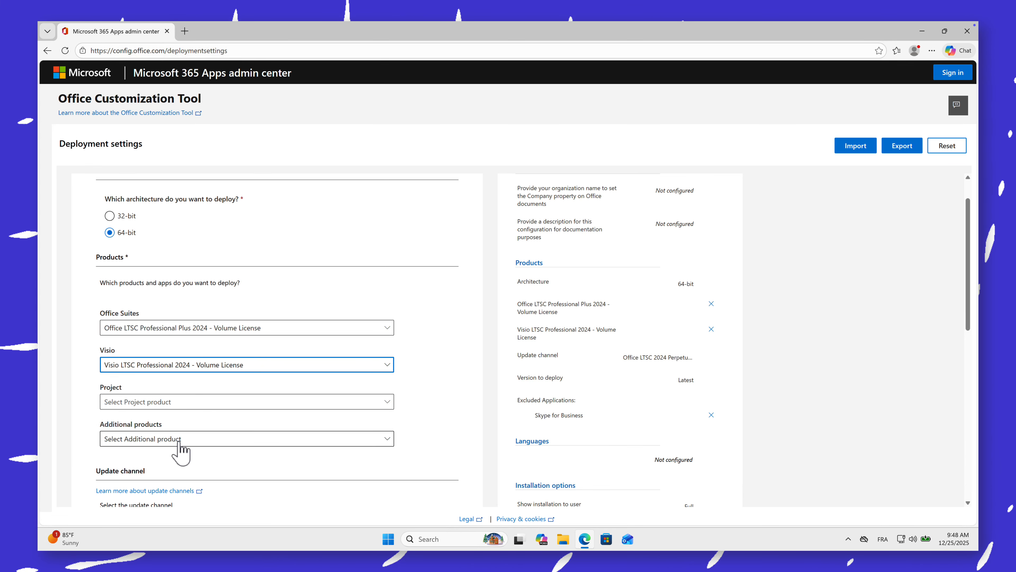
left_click(162, 404)
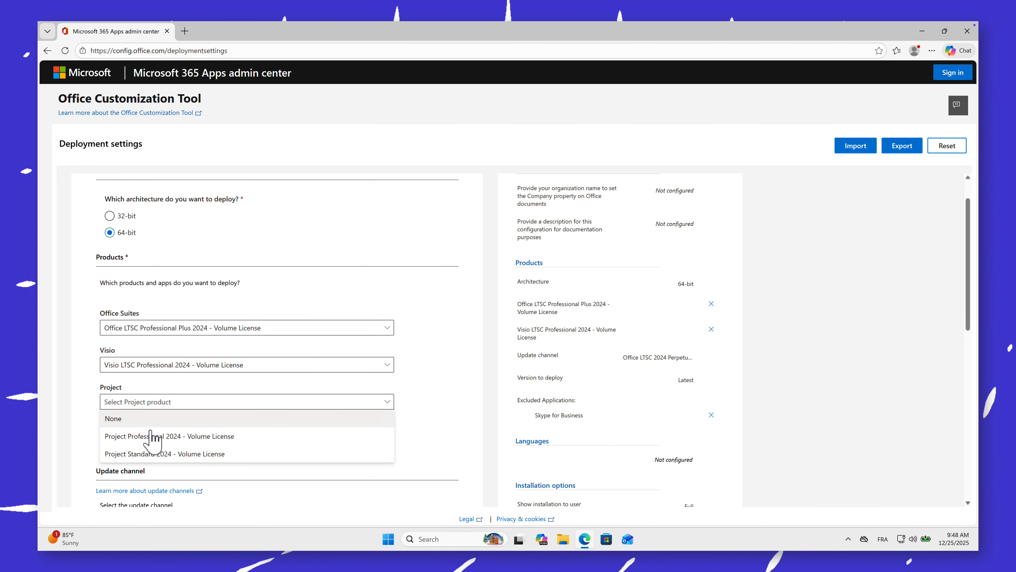
left_click(212, 438)
- Accept the default update channel, version and apps, and set the primary language to English (United States) without additional languages
scroll(394, 361, "down", 2)
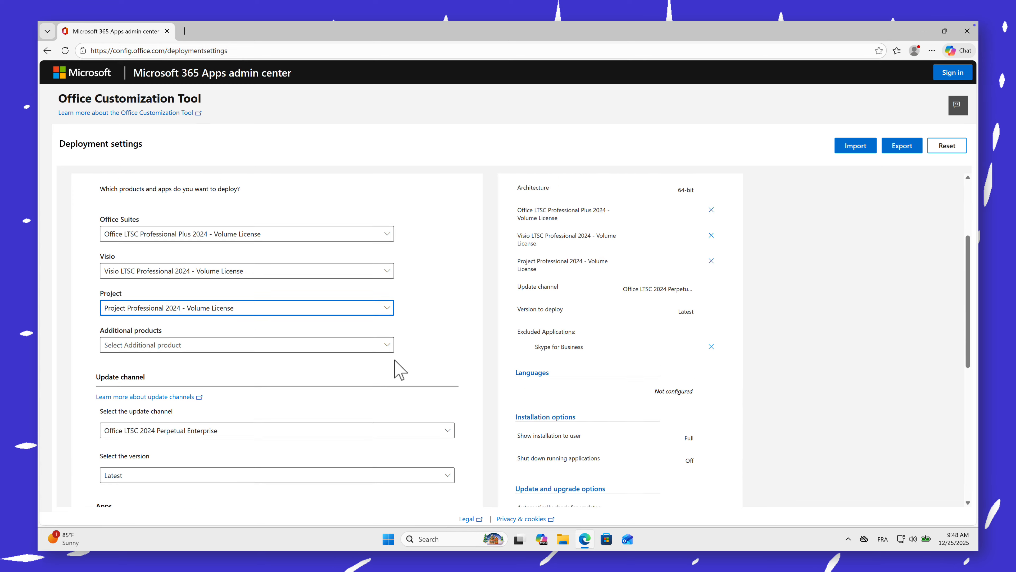
scroll(395, 361, "down", 5)
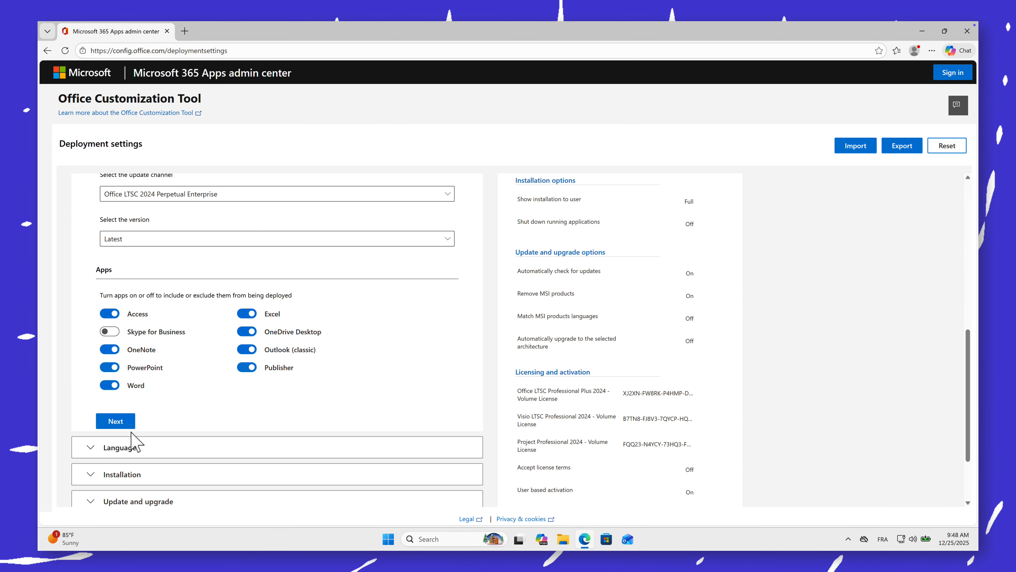
left_click(120, 420)
left_click(210, 289)
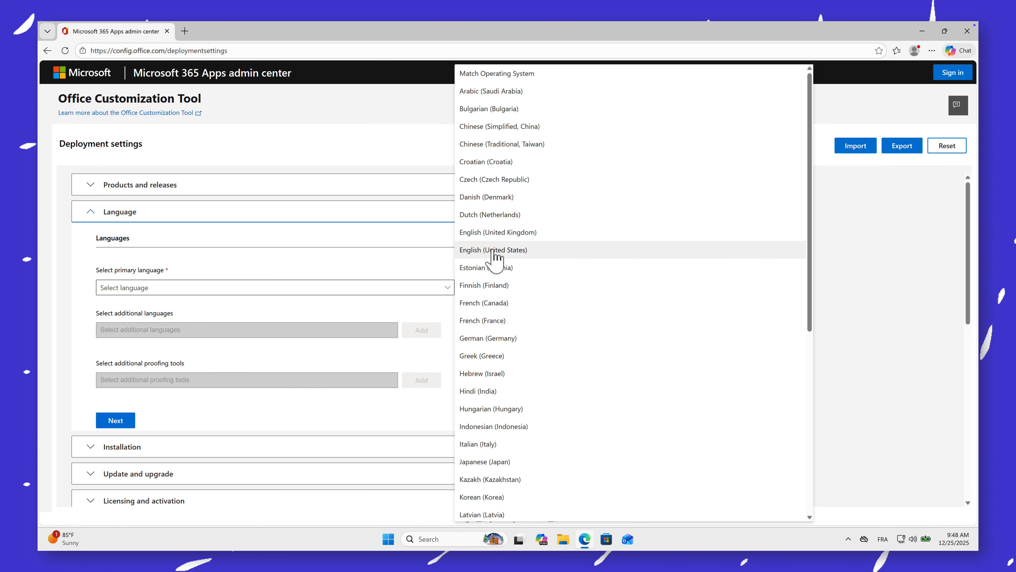
left_click(484, 251)
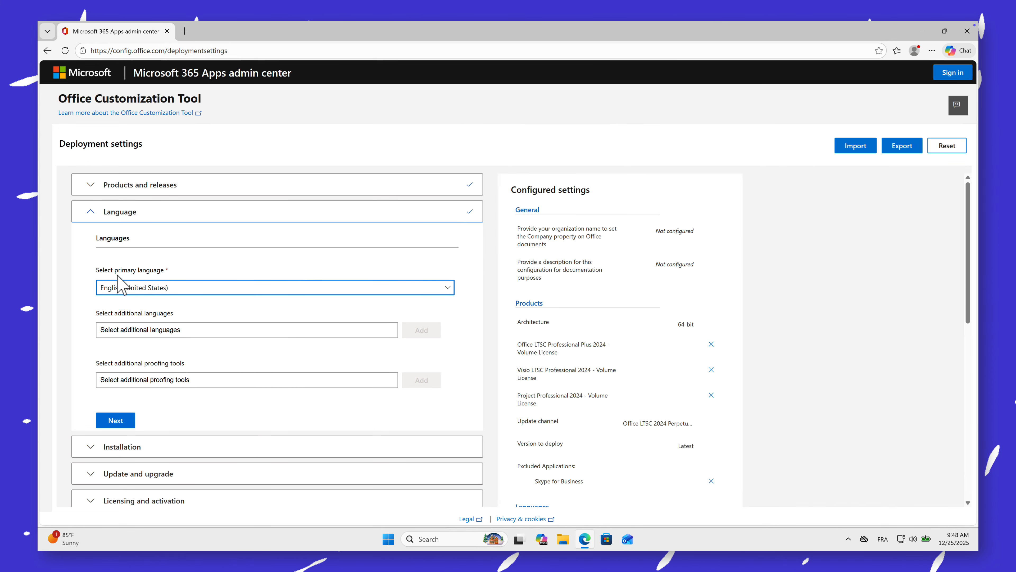
left_click(207, 331)
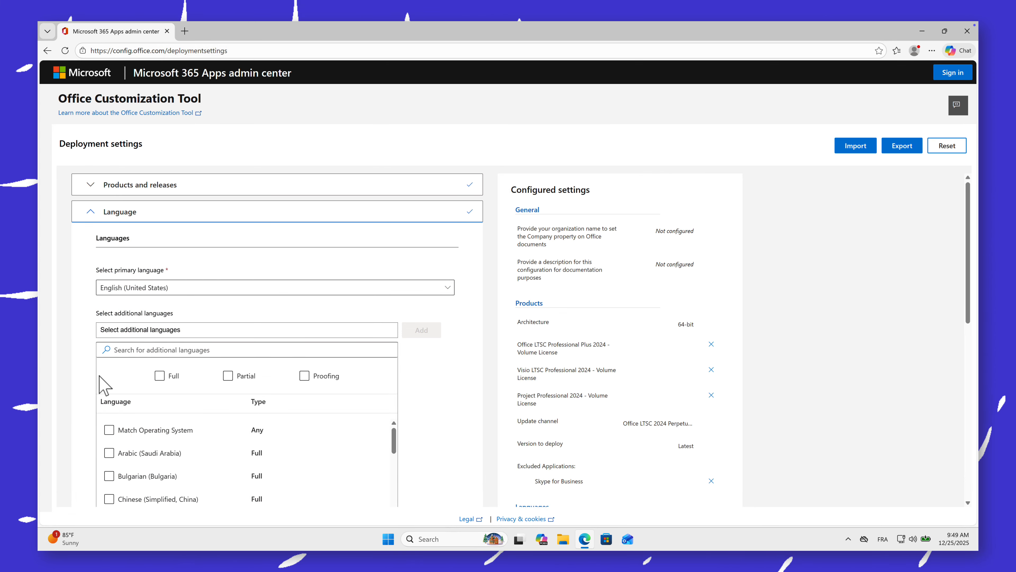
left_click(214, 333)
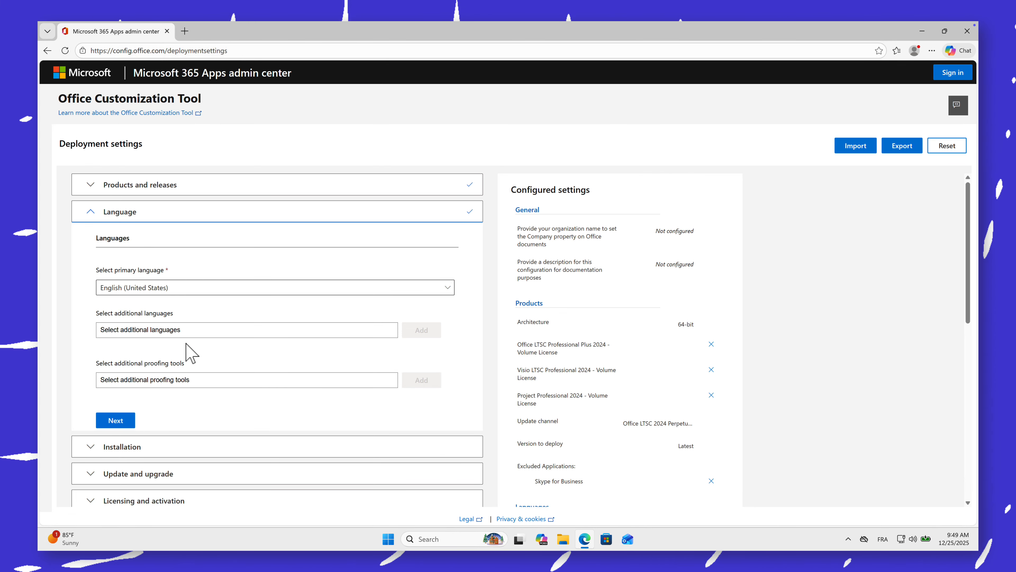
- Accept the default language and installation options, and go through the update and upgrade options
left_click(115, 421)
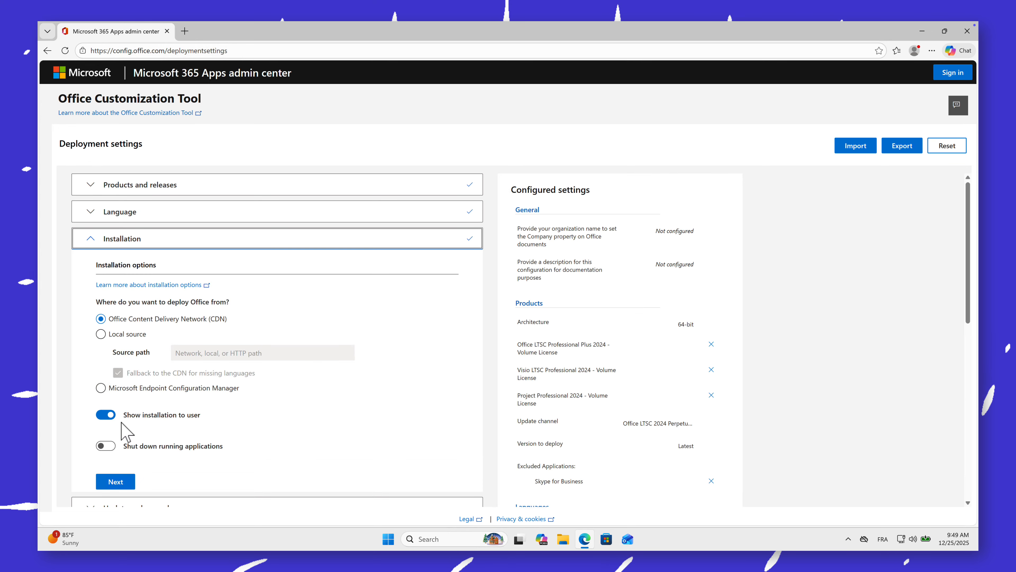
scroll(268, 404, "down", 1)
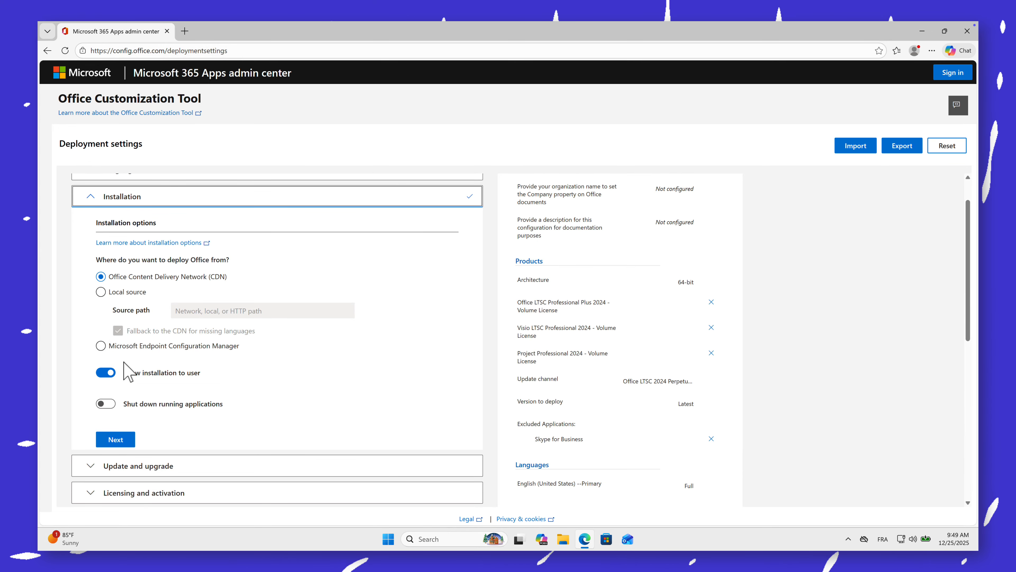
left_click(112, 440)
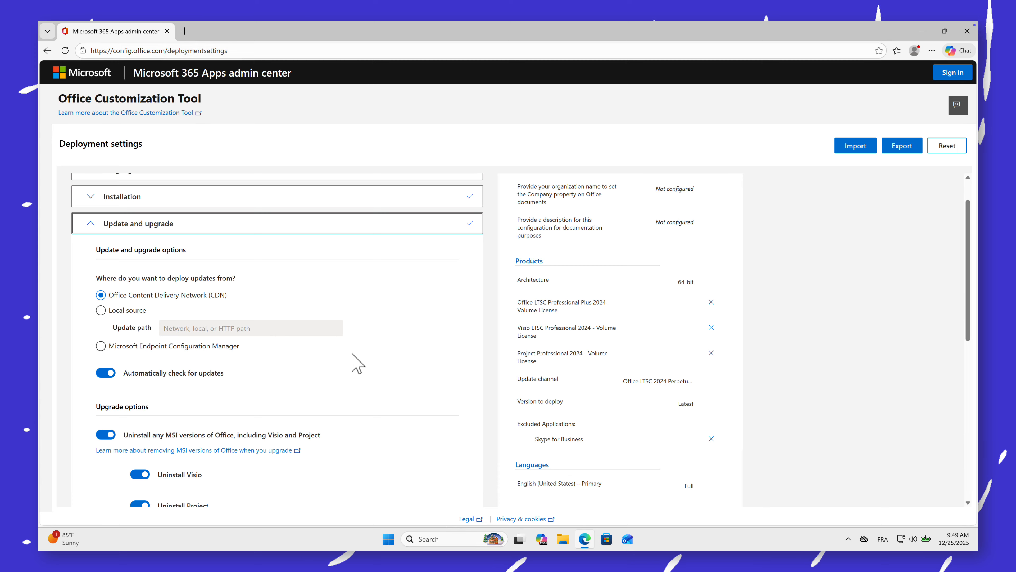
scroll(352, 359, "down", 5)
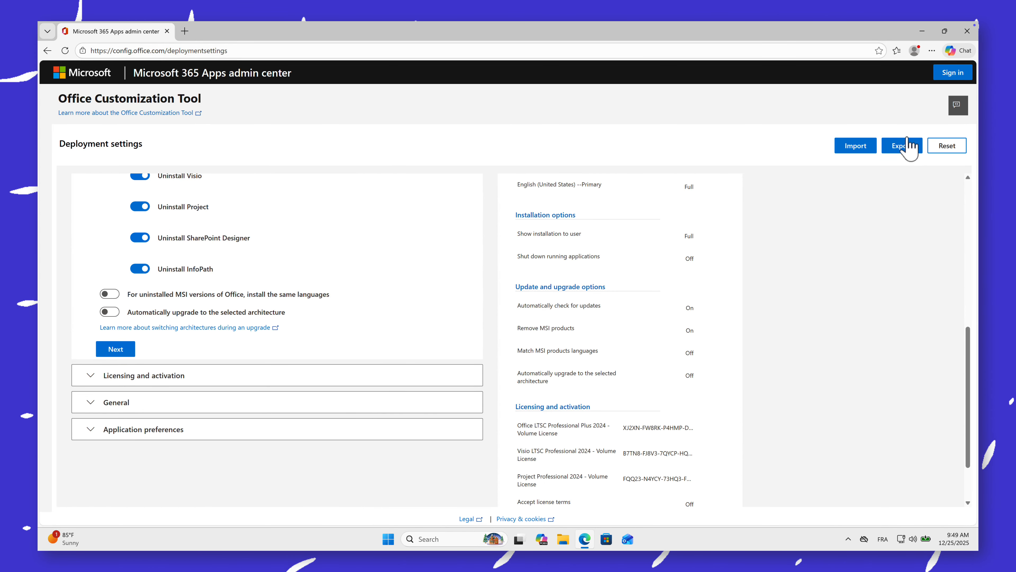
- Start exporting the deployment configuration, choosing Keep Current Settings for the default file format
left_click(905, 147)
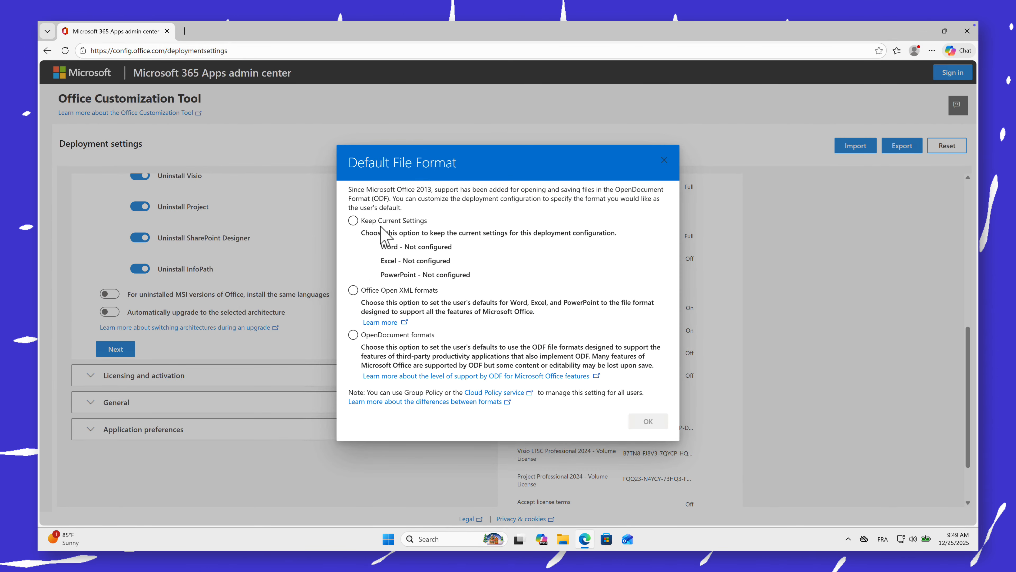
left_click(362, 221)
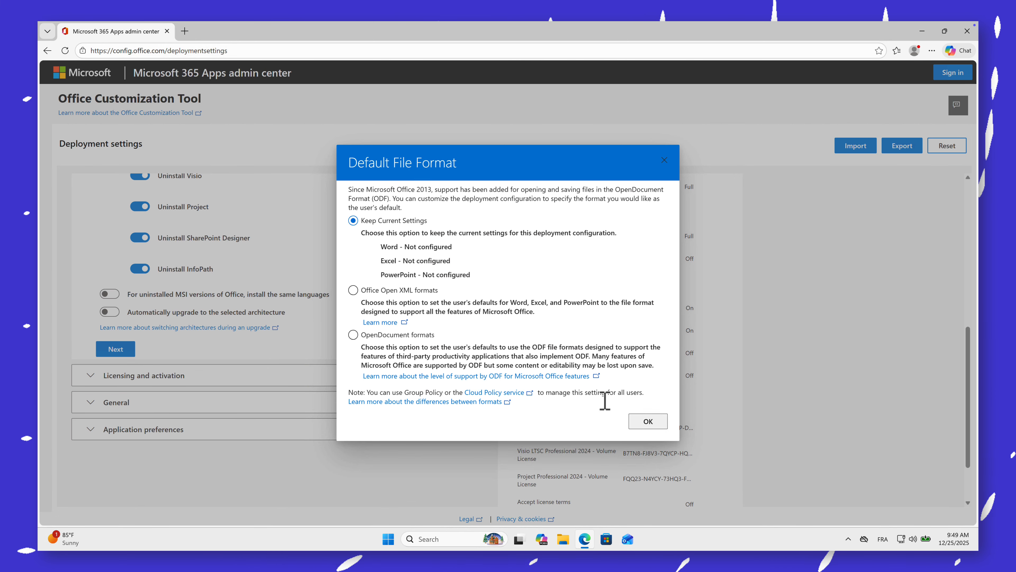
left_click(647, 421)
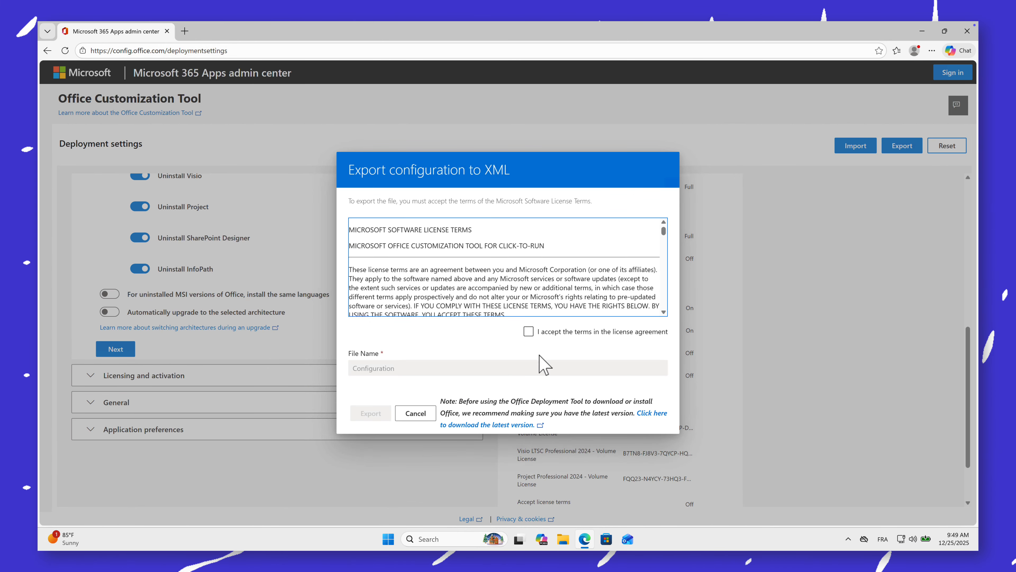
- Accept the license agreement, export the deployment settings under the file name Configuration, and keep the downloaded Configuration.xml
left_click(528, 331)
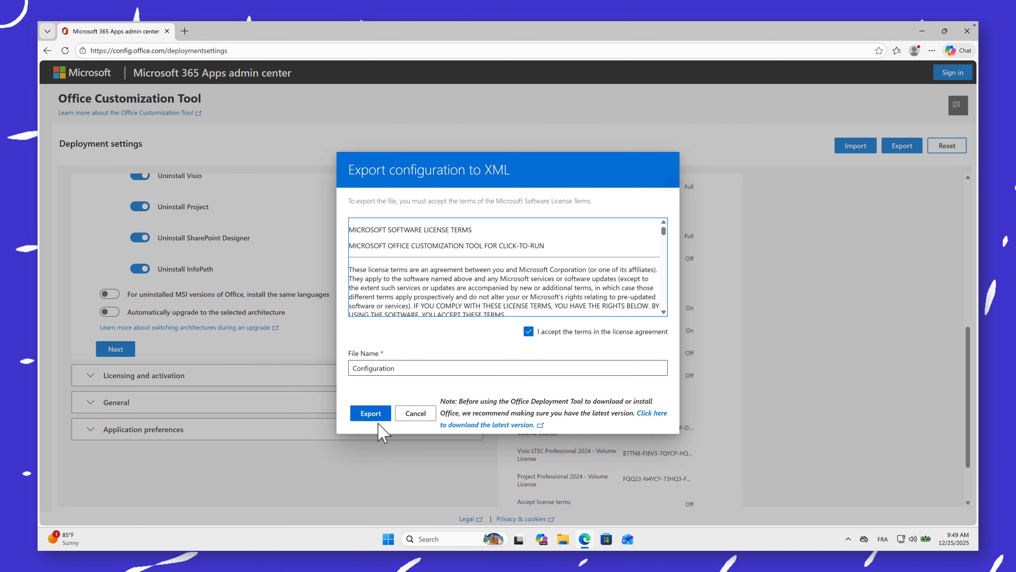
left_click(369, 415)
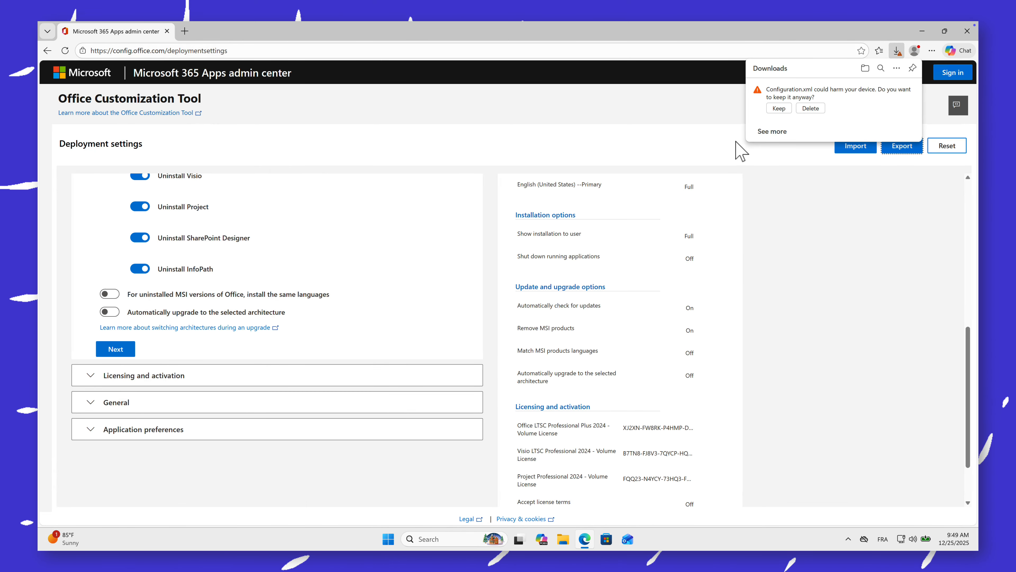
left_click(778, 109)
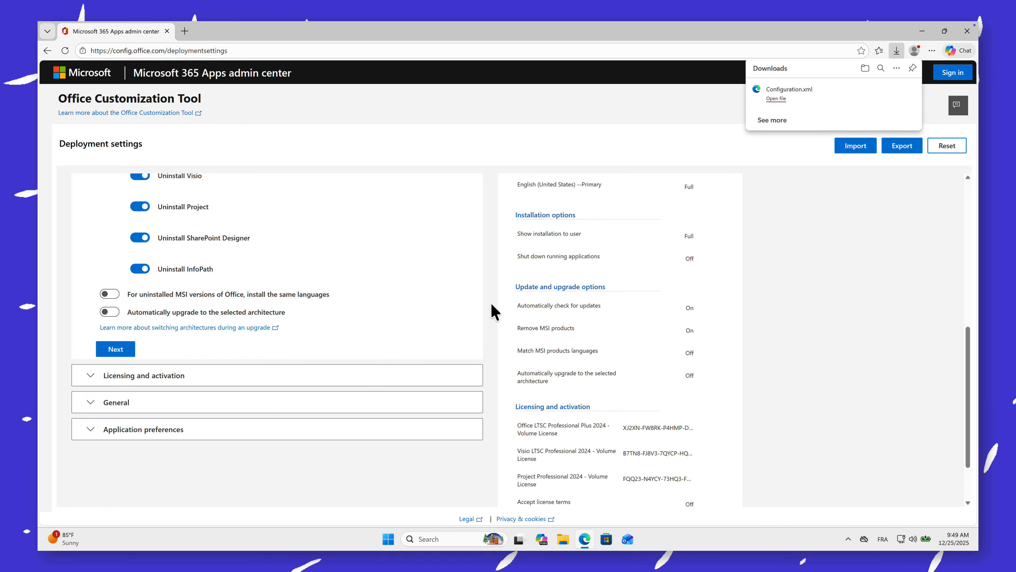
scroll(488, 256, "down", 1)
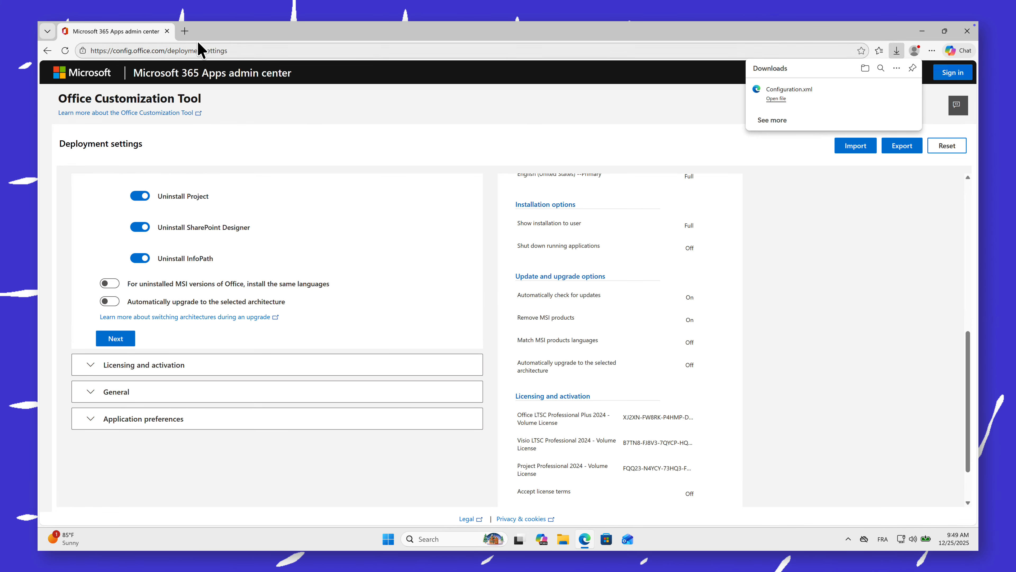
- Open the Microsoft Download Center in a new browser tab and go to its Office category
left_click(185, 32)
left_click(195, 85)
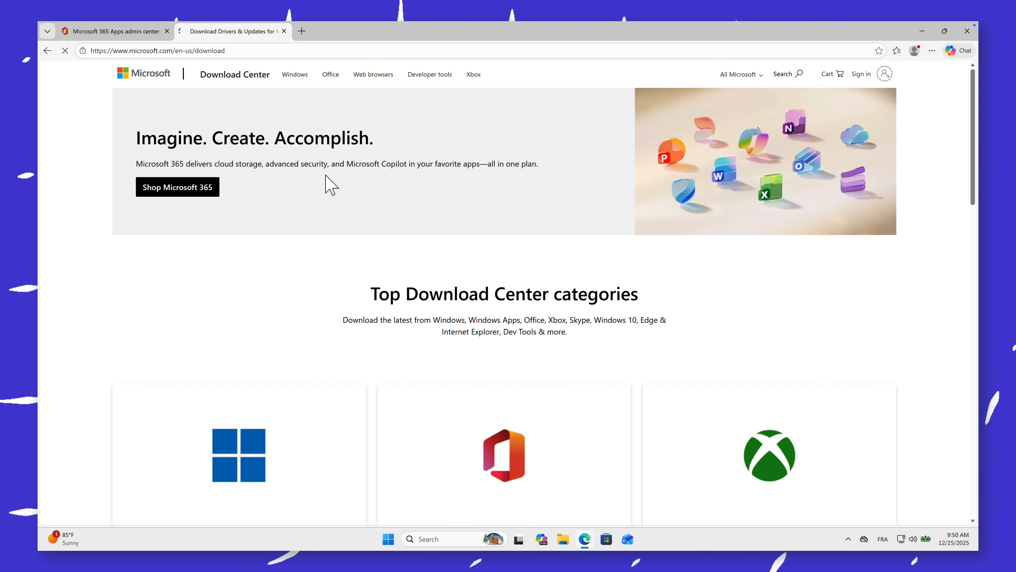
scroll(385, 165, "down", 3)
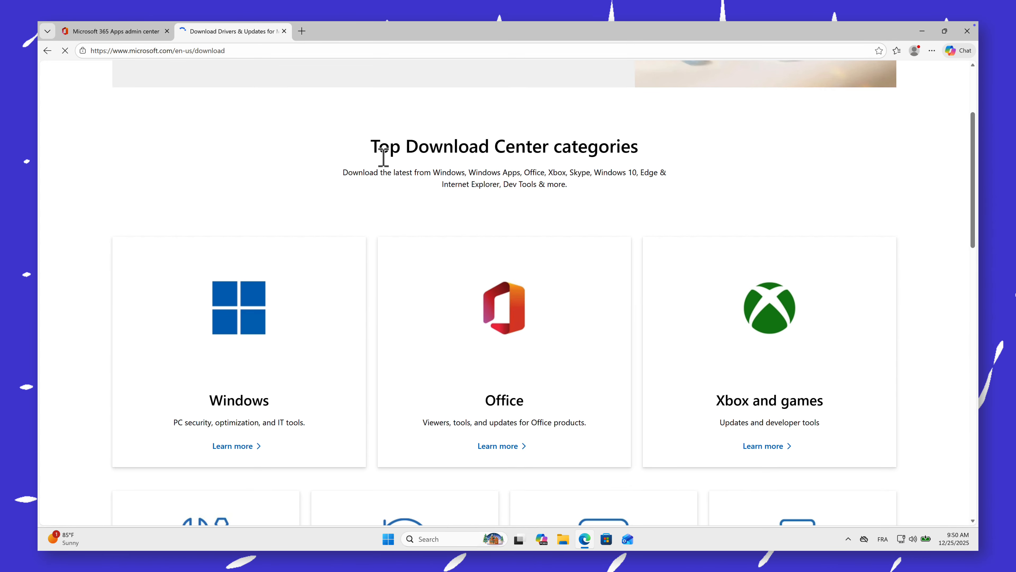
scroll(384, 157, "down", 1)
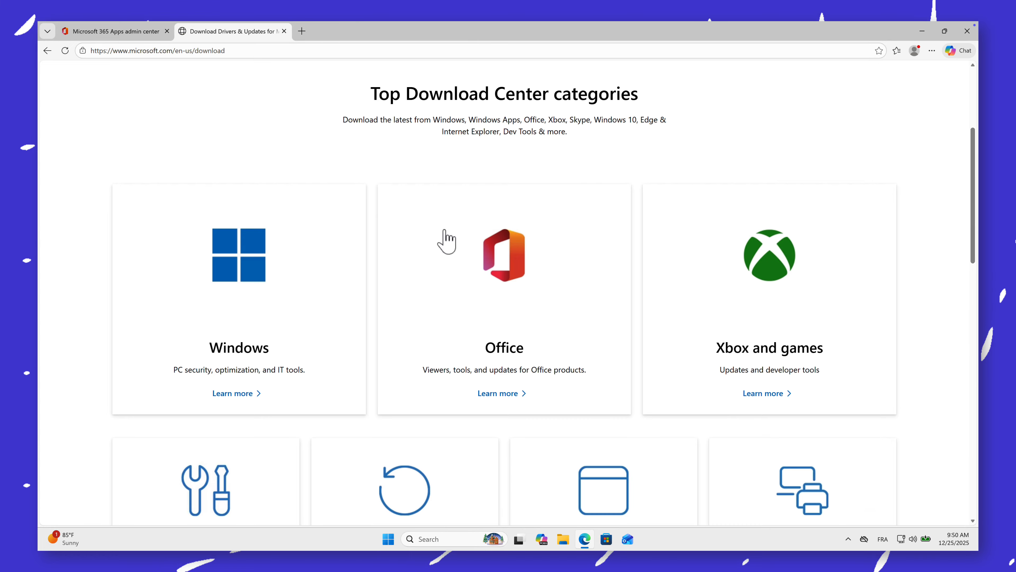
left_click(504, 336)
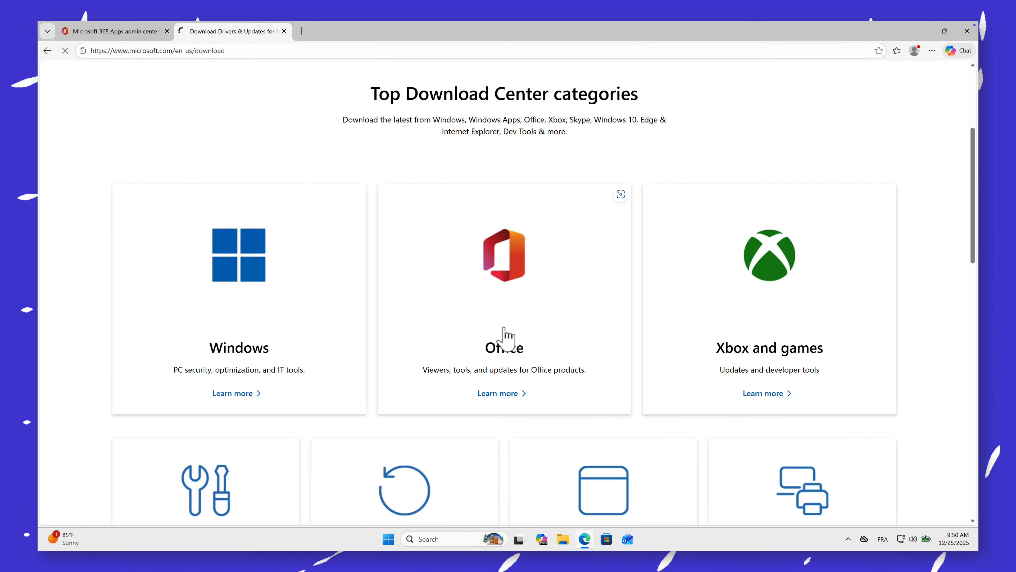
- Open the Office Deployment Tool page and download the tool in English
scroll(505, 335, "down", 5)
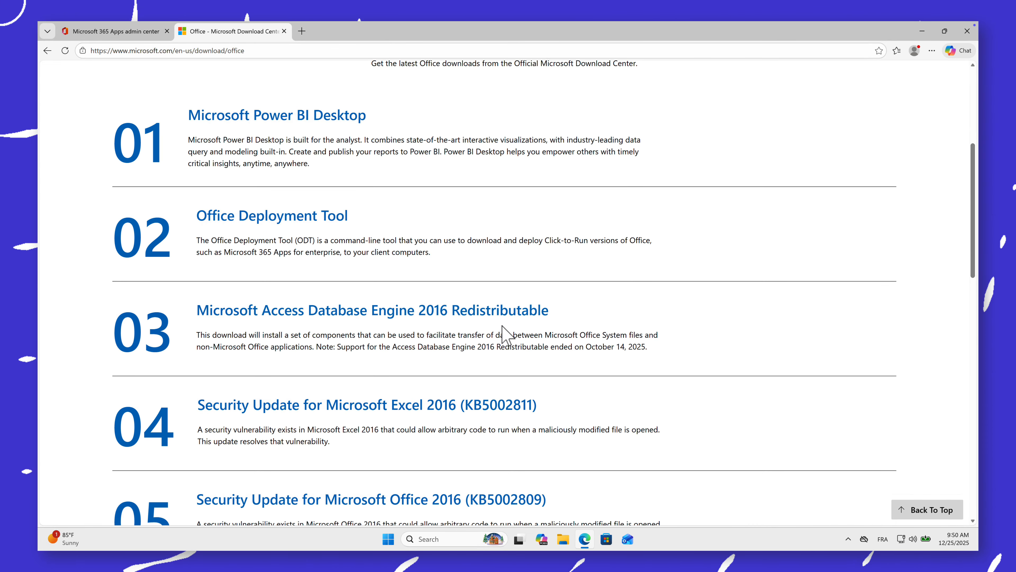
scroll(502, 325, "up", 1)
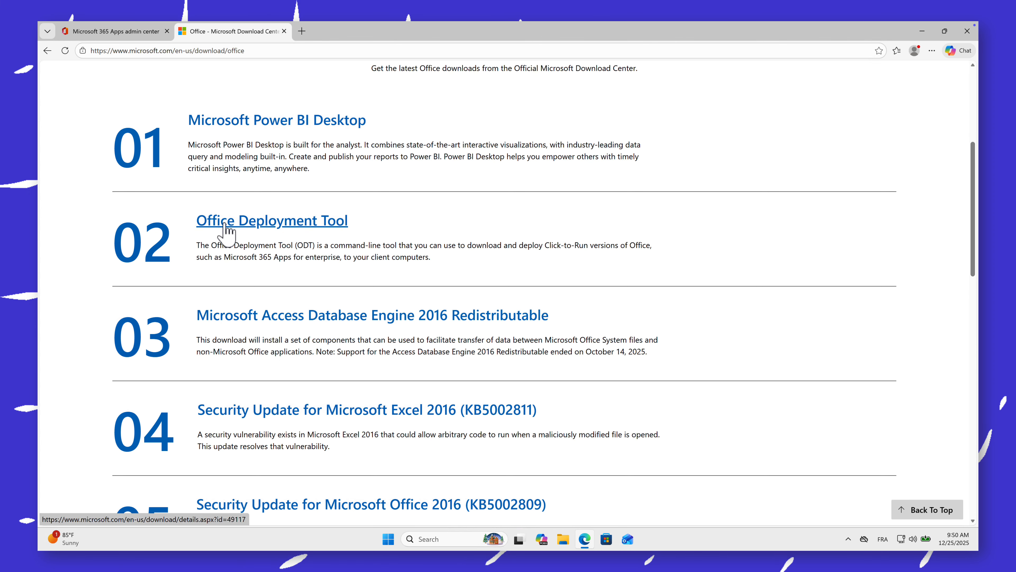
left_click(272, 222)
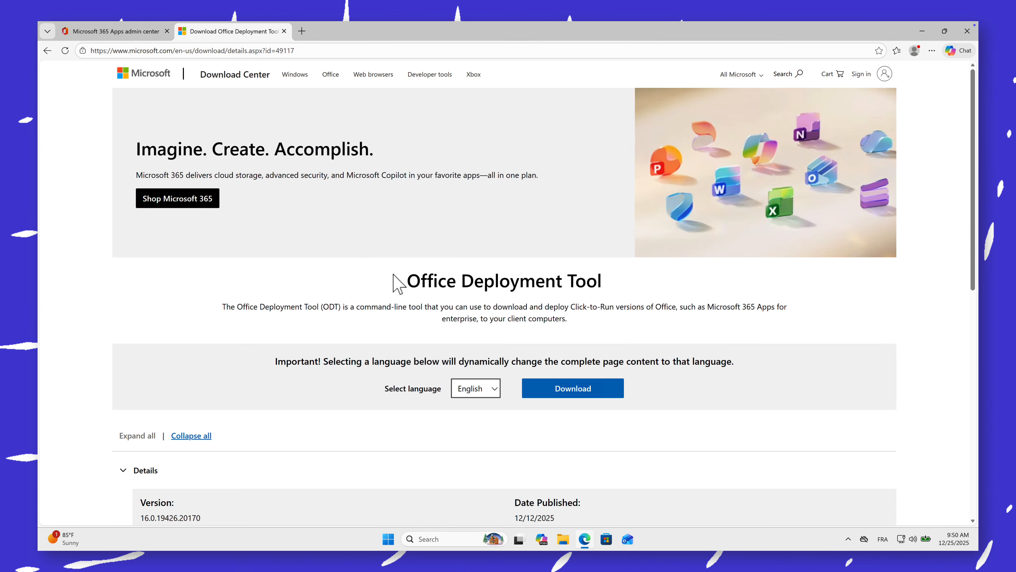
scroll(503, 279, "down", 3)
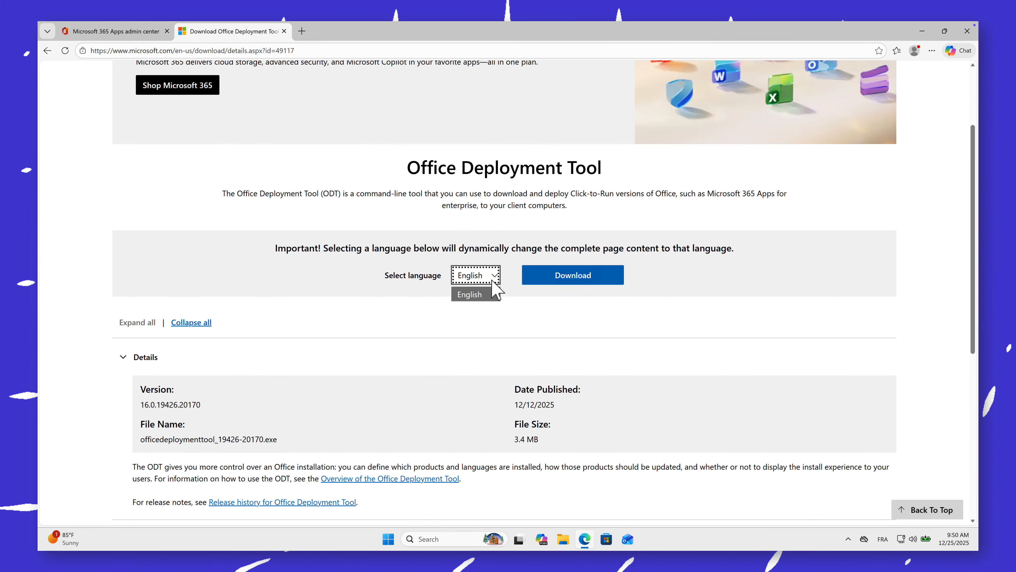
left_click(574, 276)
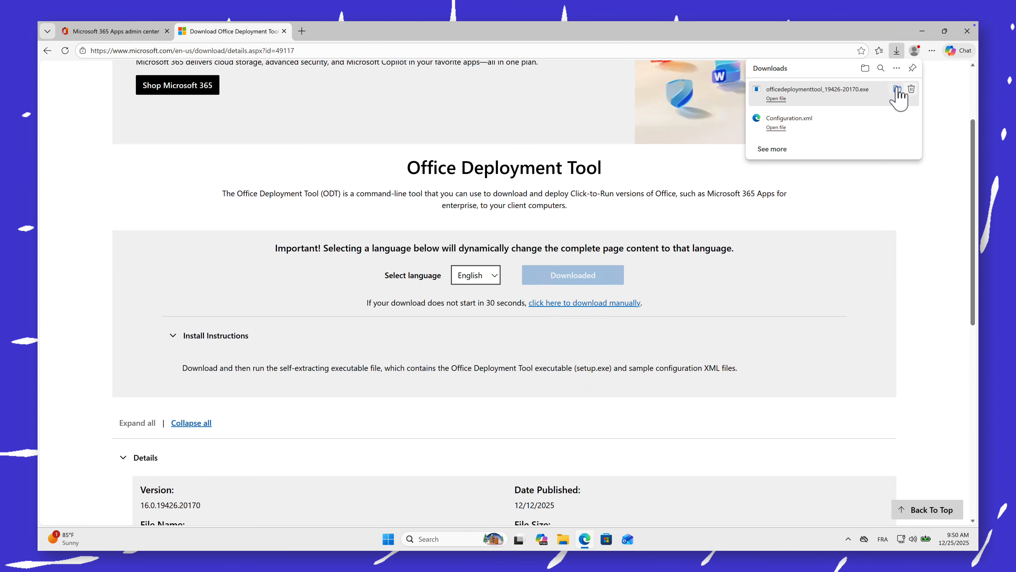
left_click(897, 89)
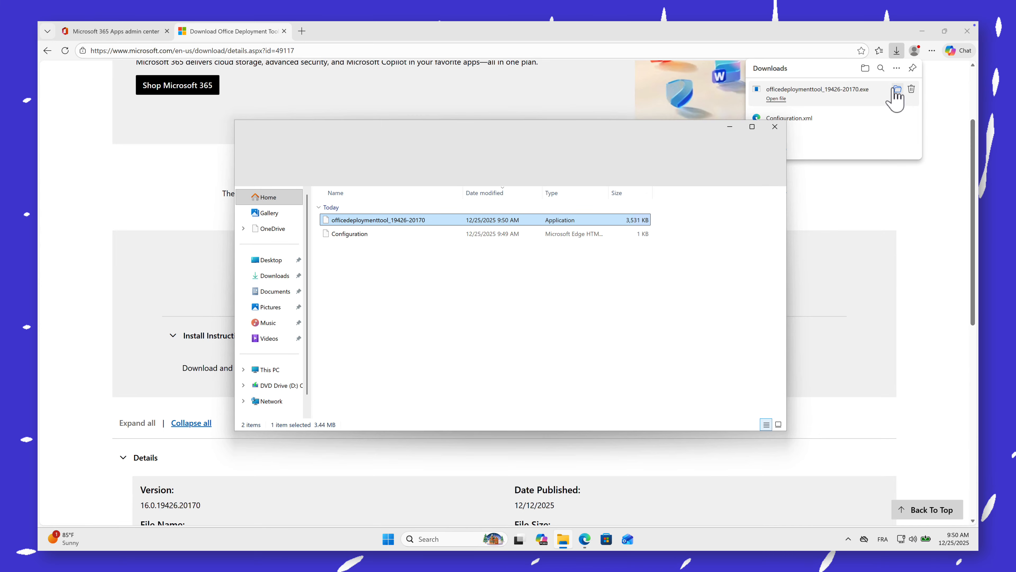
left_click(922, 32)
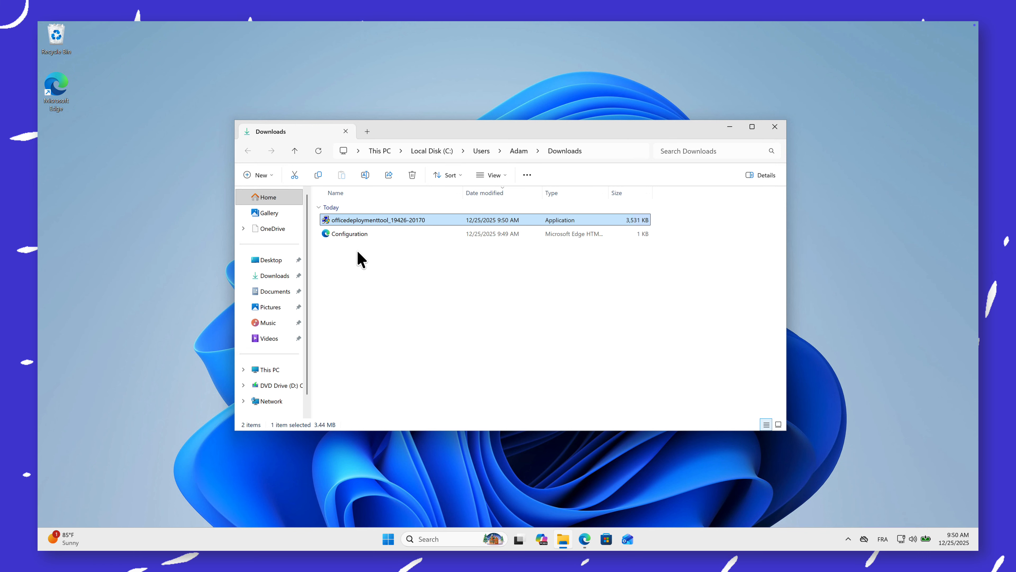
left_click(395, 256)
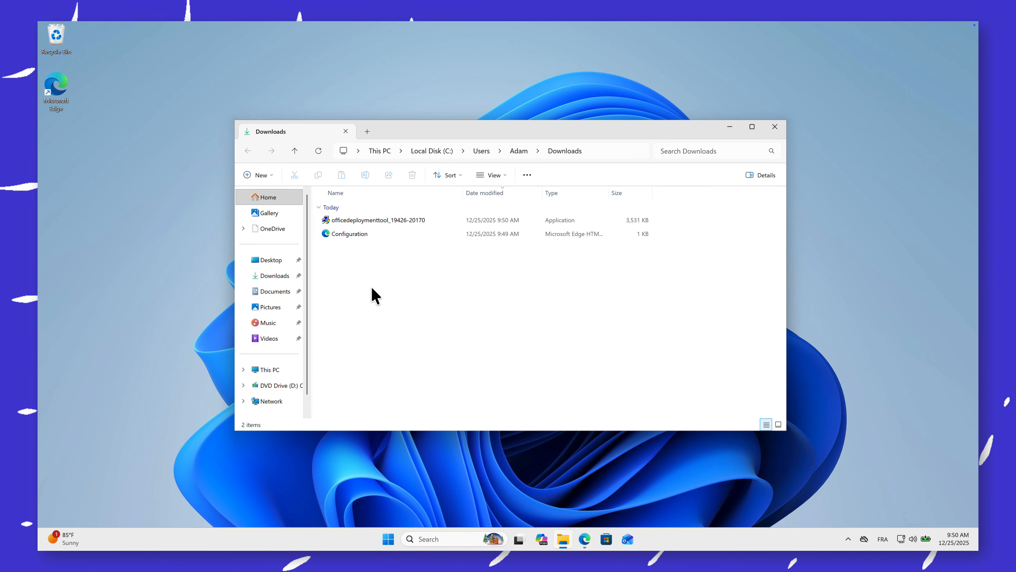
left_click_drag(364, 302, 338, 221)
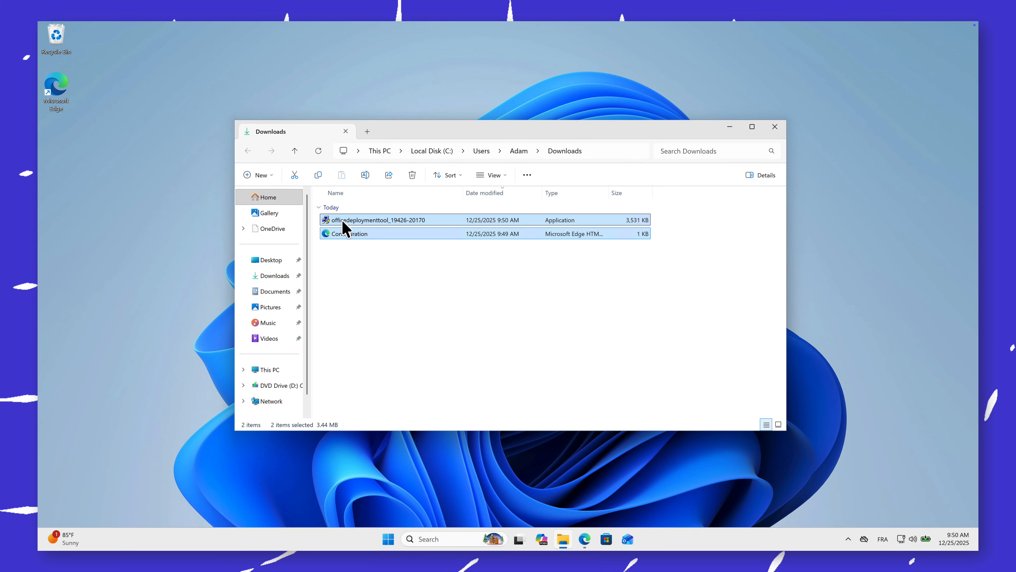
right_click(343, 228)
left_click(358, 234)
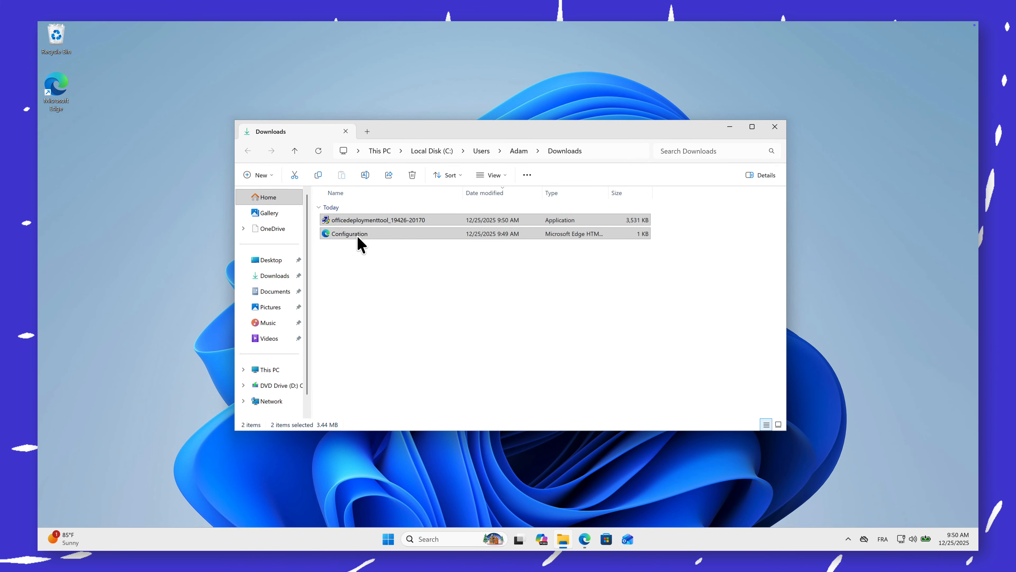
- Create a new folder named Office on the desktop
right_click(106, 141)
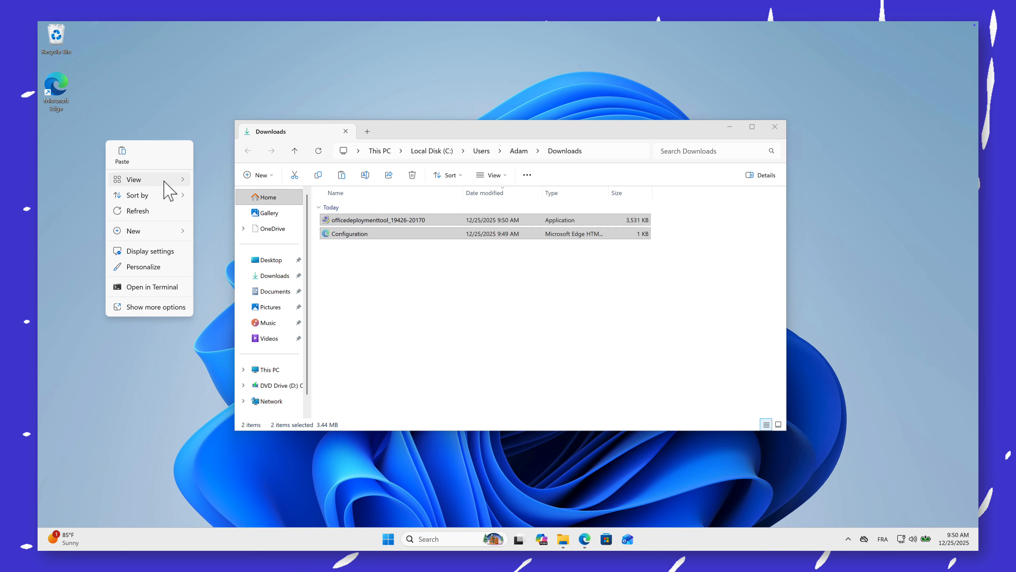
mouse_move(168, 235)
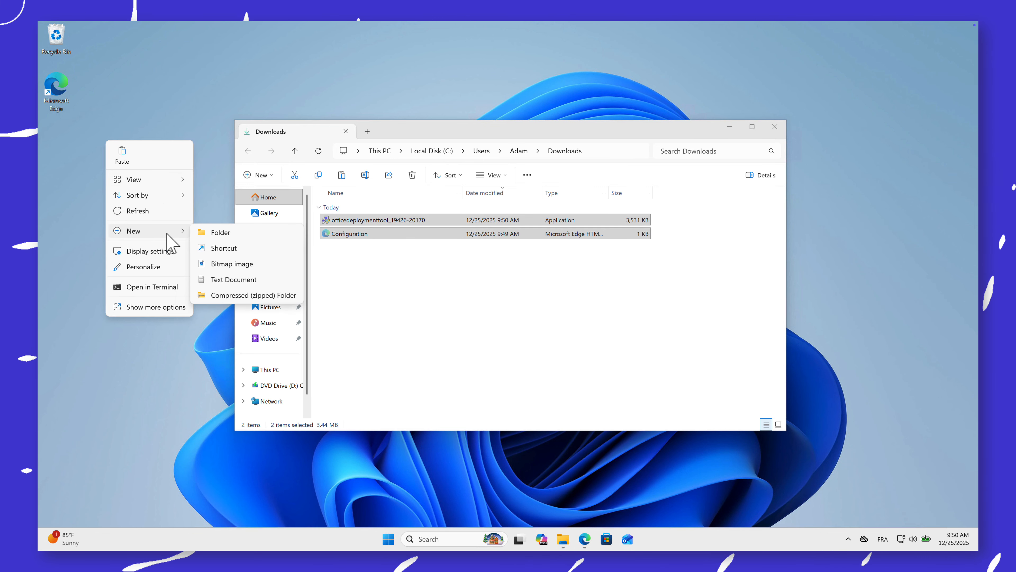
left_click(210, 231)
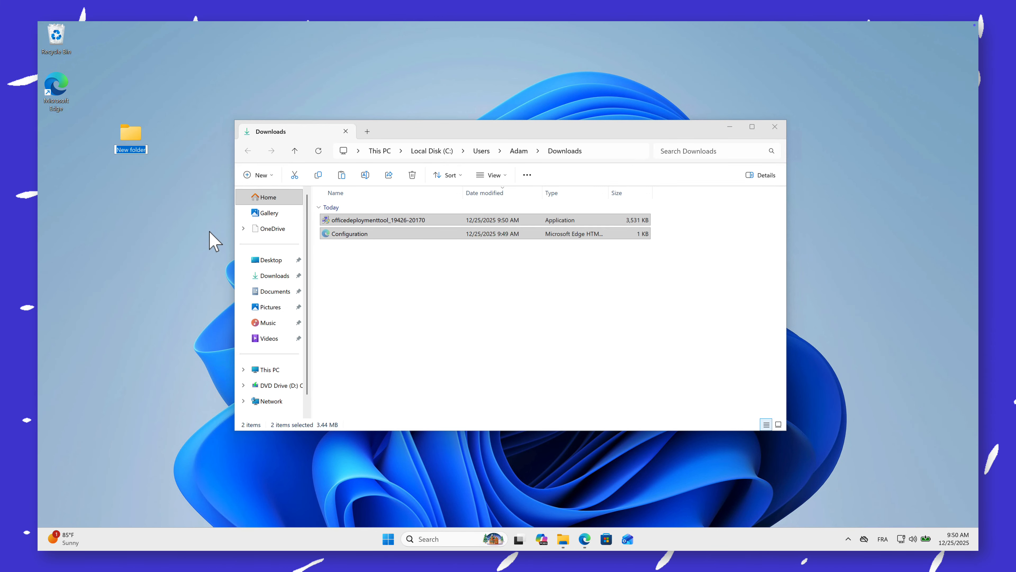
type("Office")
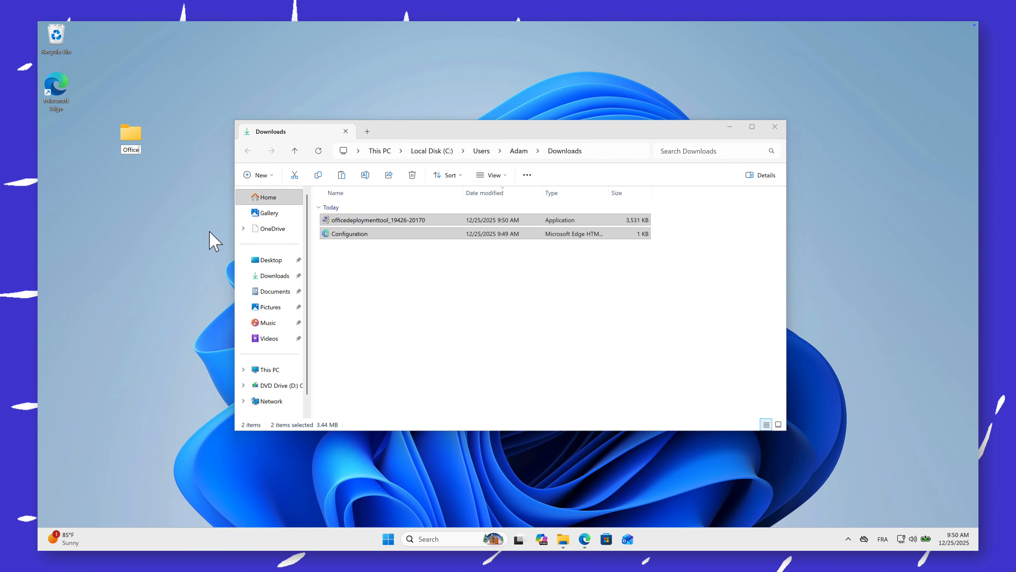
key("Return")
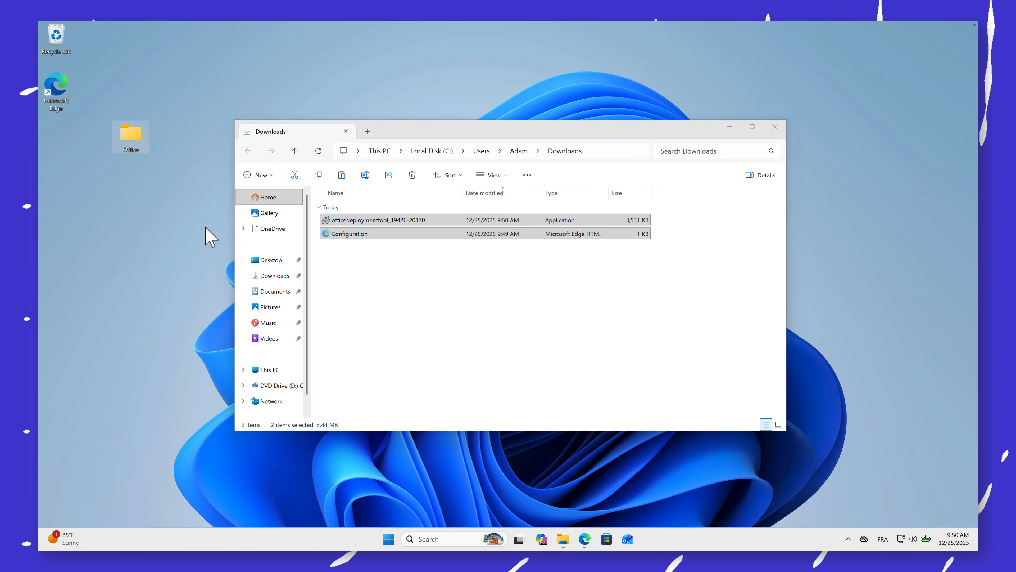
- Paste the deployment tool and Configuration file into the desktop's Office folder and close the Downloads window
double_click(127, 139)
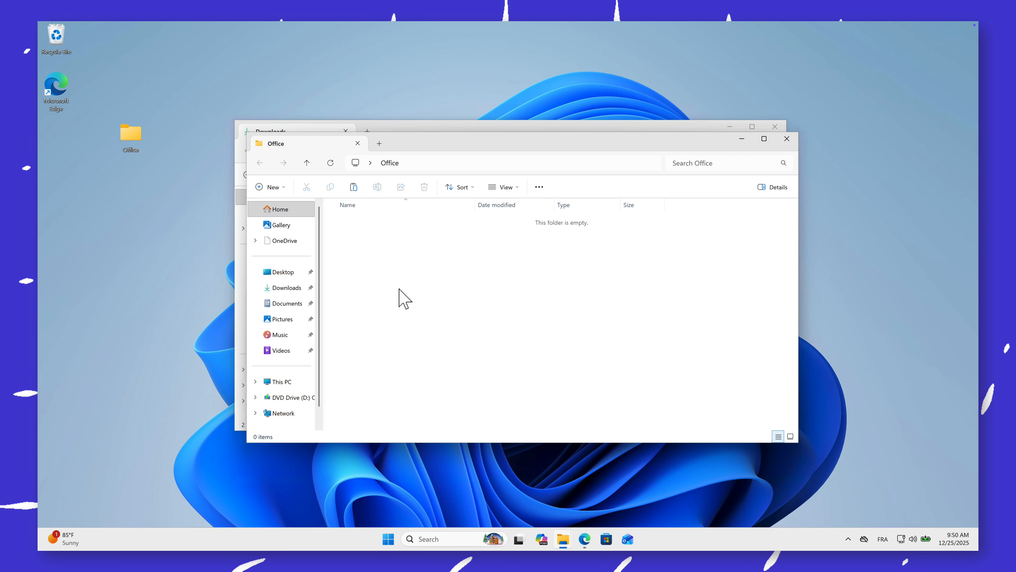
right_click(433, 269)
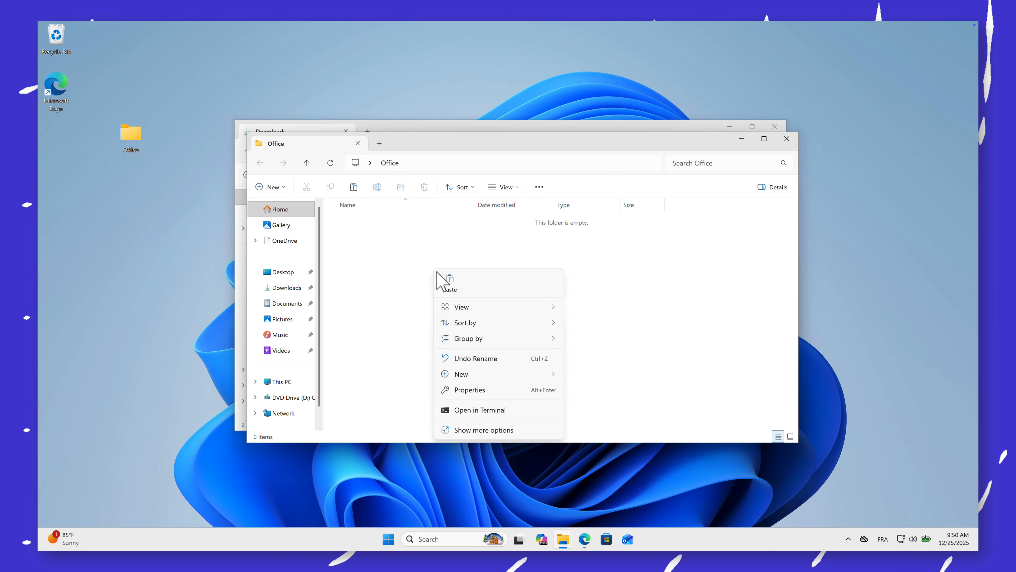
left_click(448, 289)
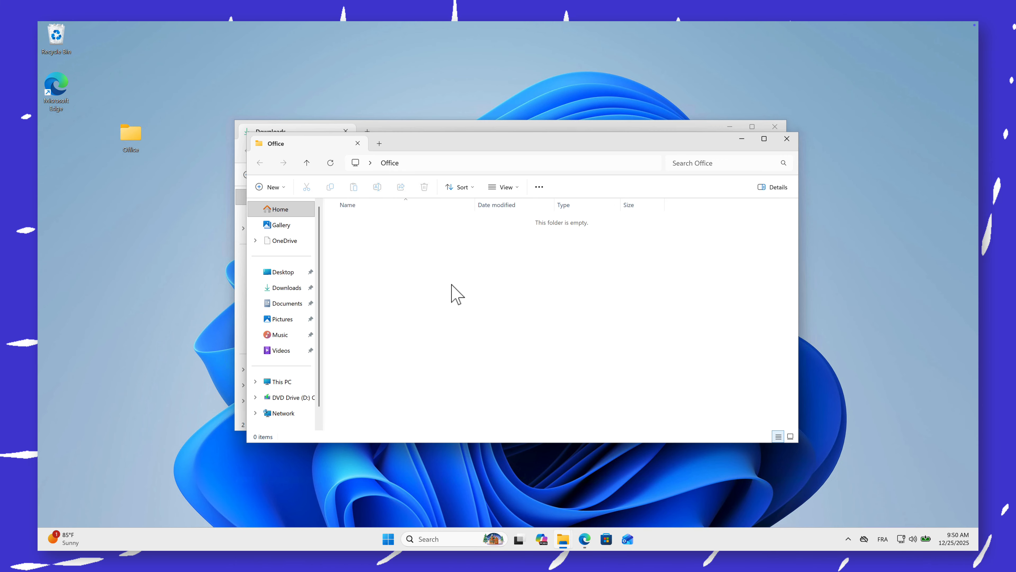
left_click(774, 127)
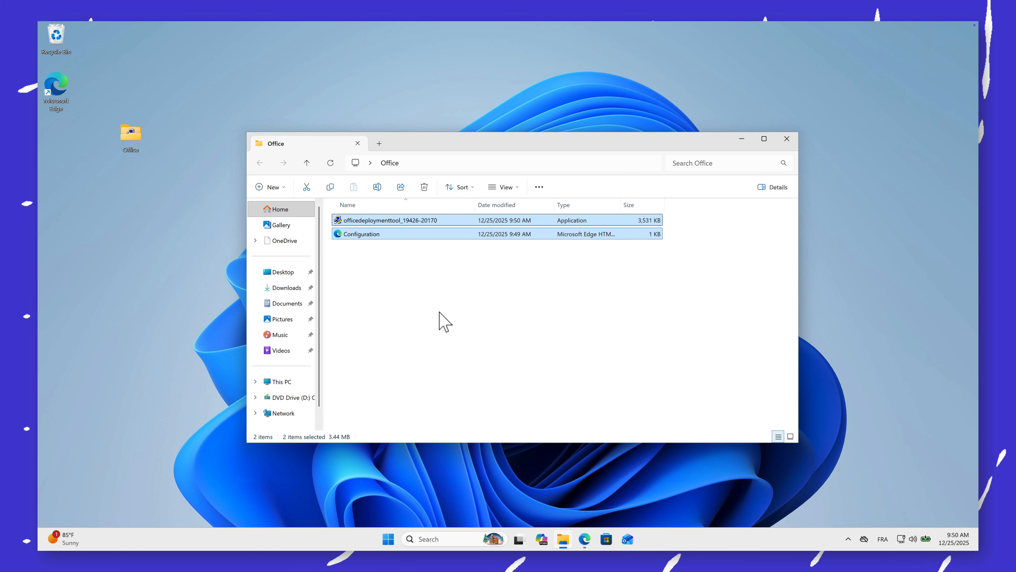
left_click(440, 312)
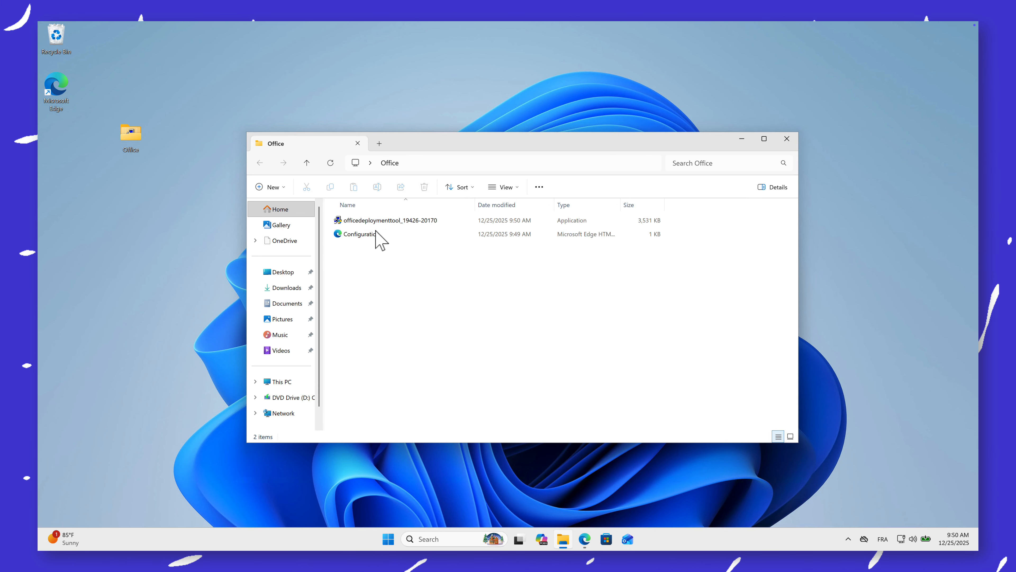
left_click(387, 221)
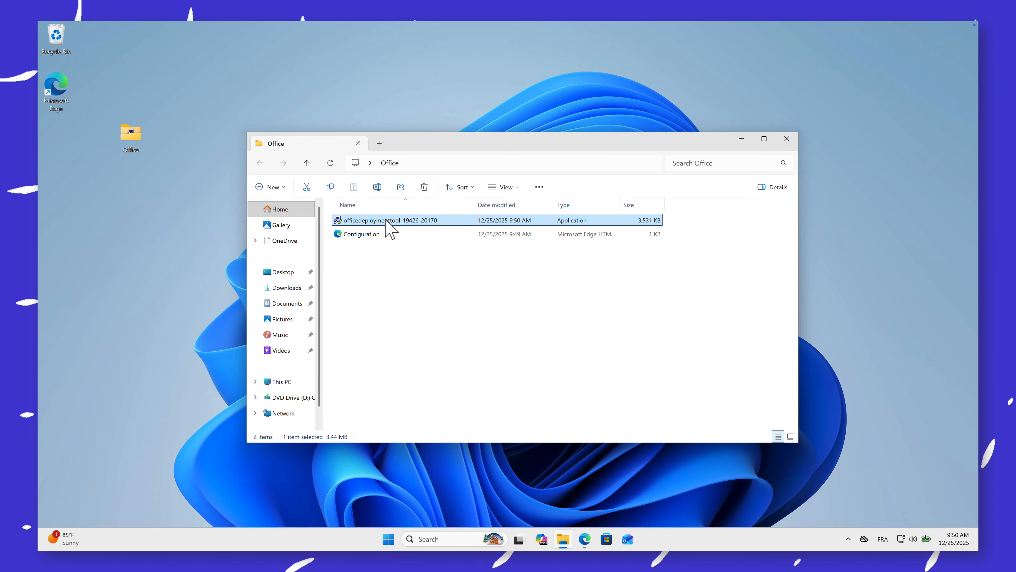
double_click(385, 220)
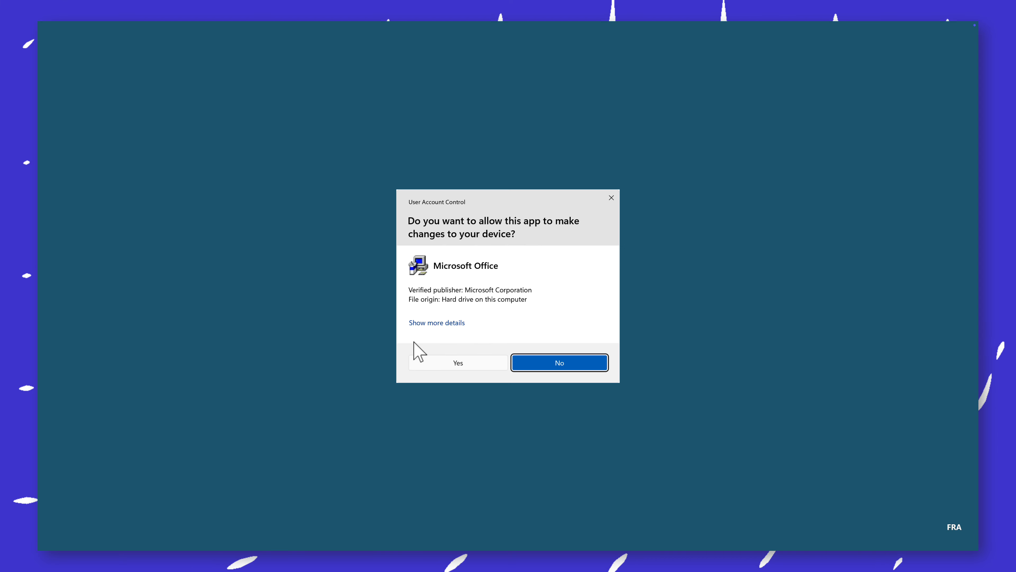
left_click(457, 362)
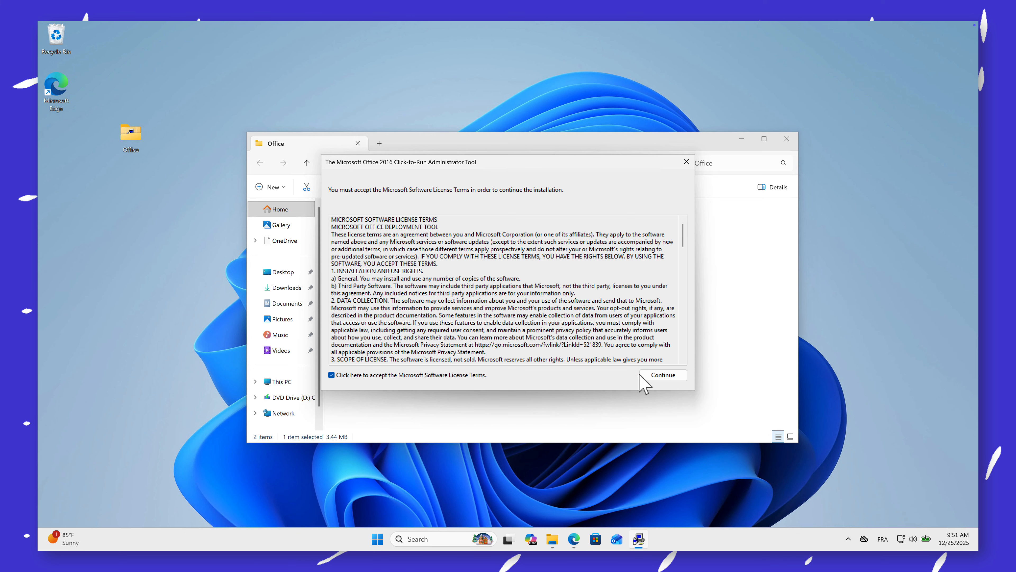
left_click(668, 376)
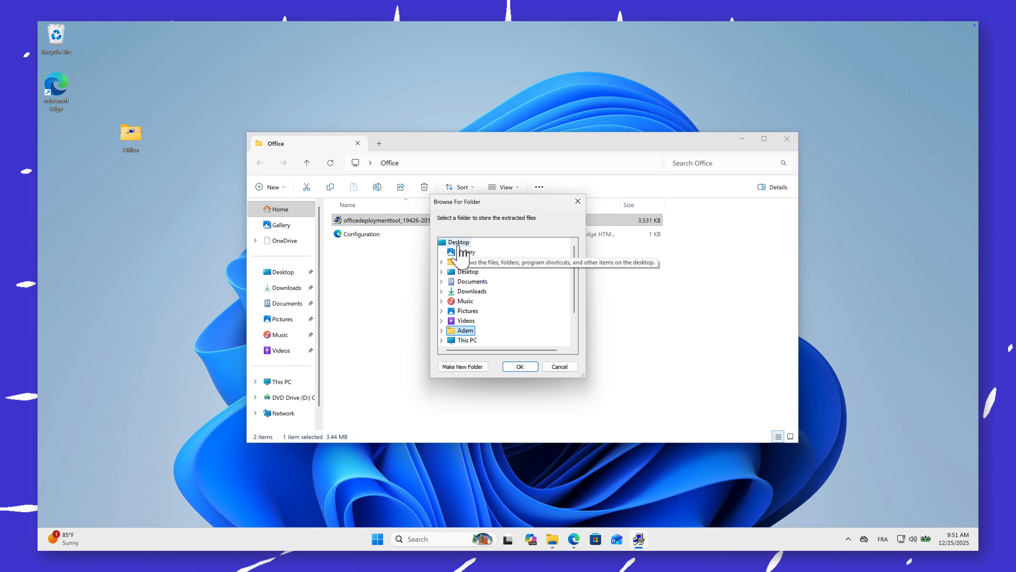
- Extract the deployment tool's files into the Office folder on the desktop
left_click(458, 243)
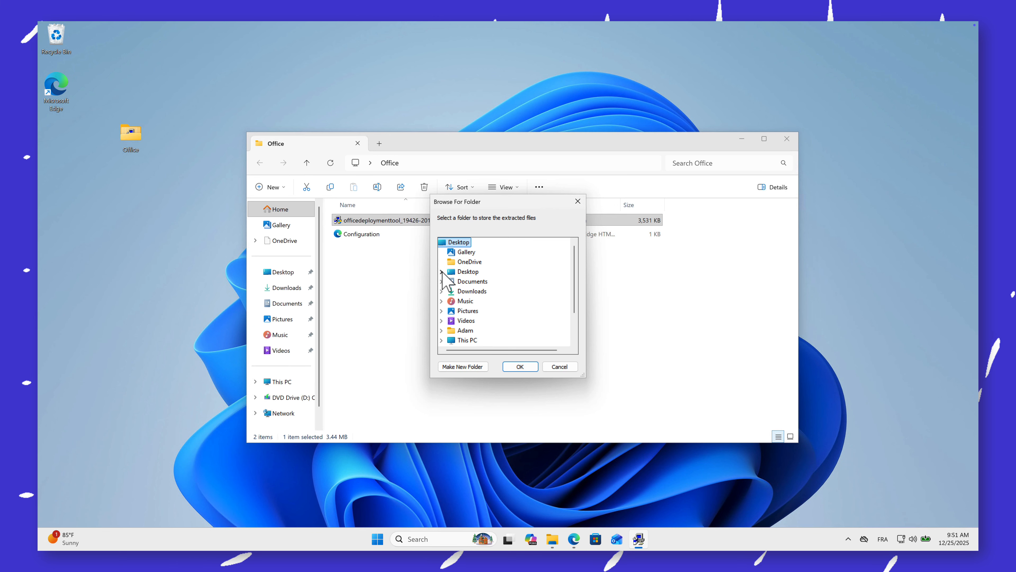
left_click(442, 272)
left_click(474, 282)
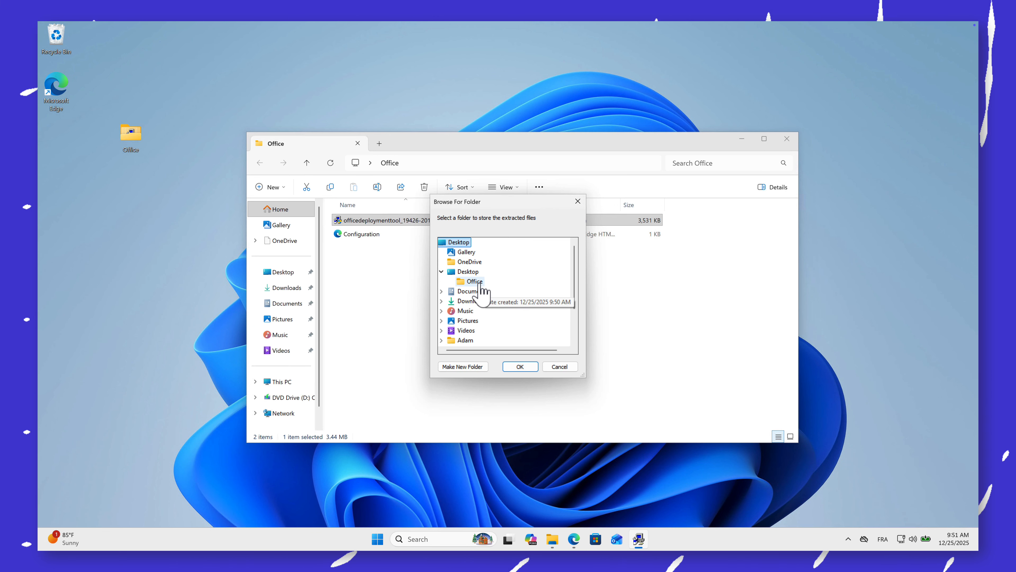
left_click(520, 367)
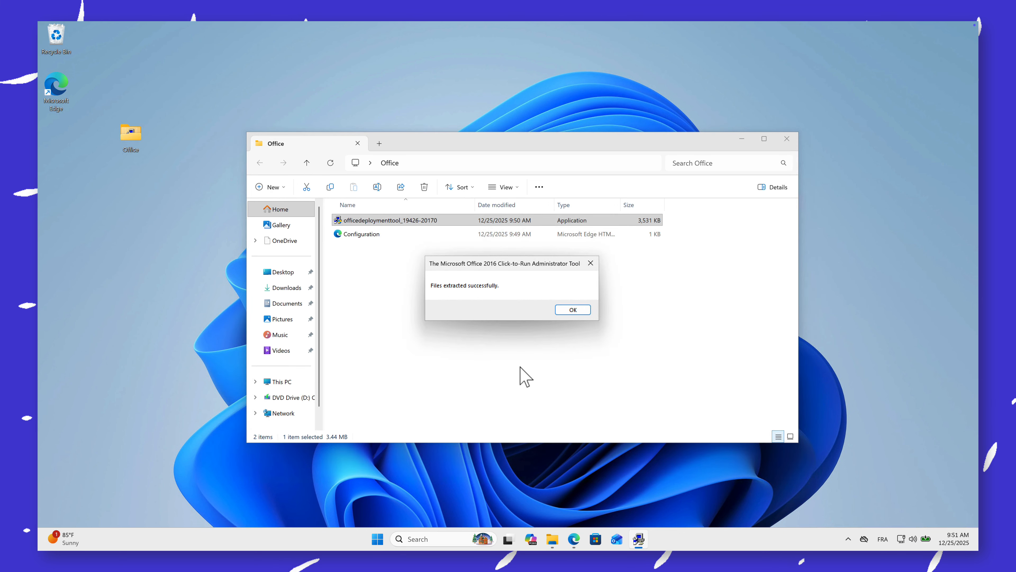
- Dismiss the extraction message and copy the full path of the desktop's Office folder
left_click(563, 311)
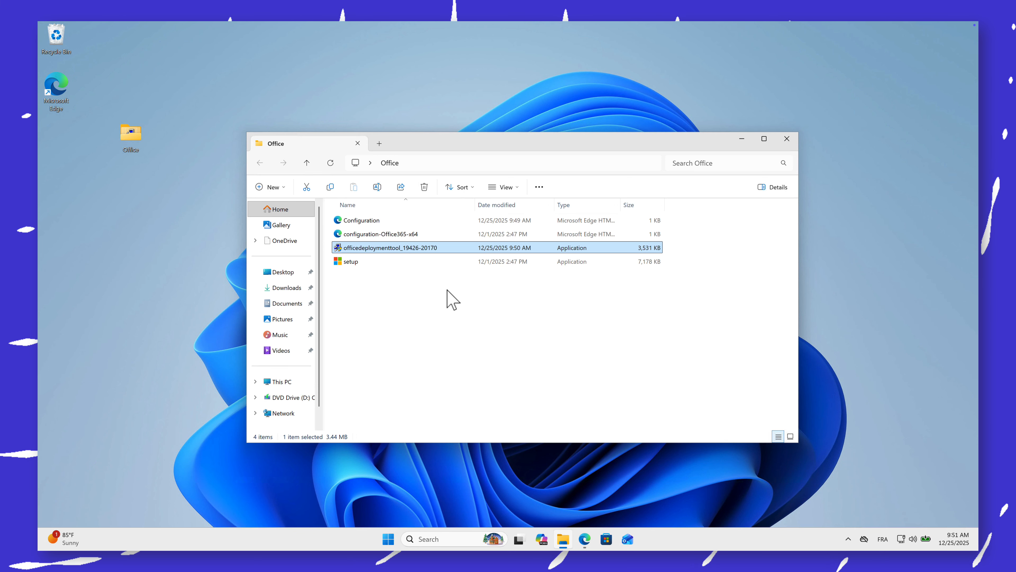
left_click(438, 325)
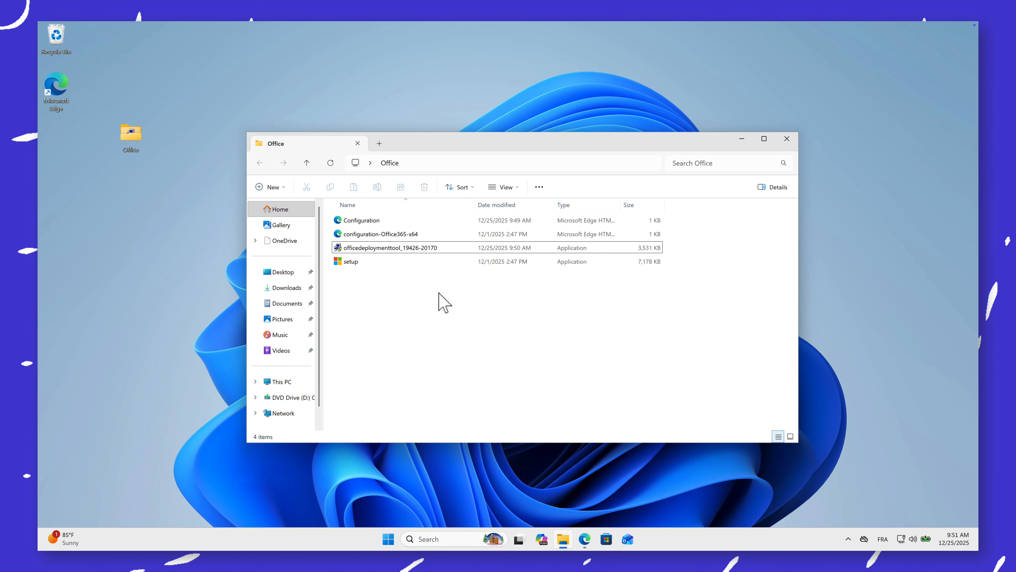
left_click_drag(436, 297, 436, 306)
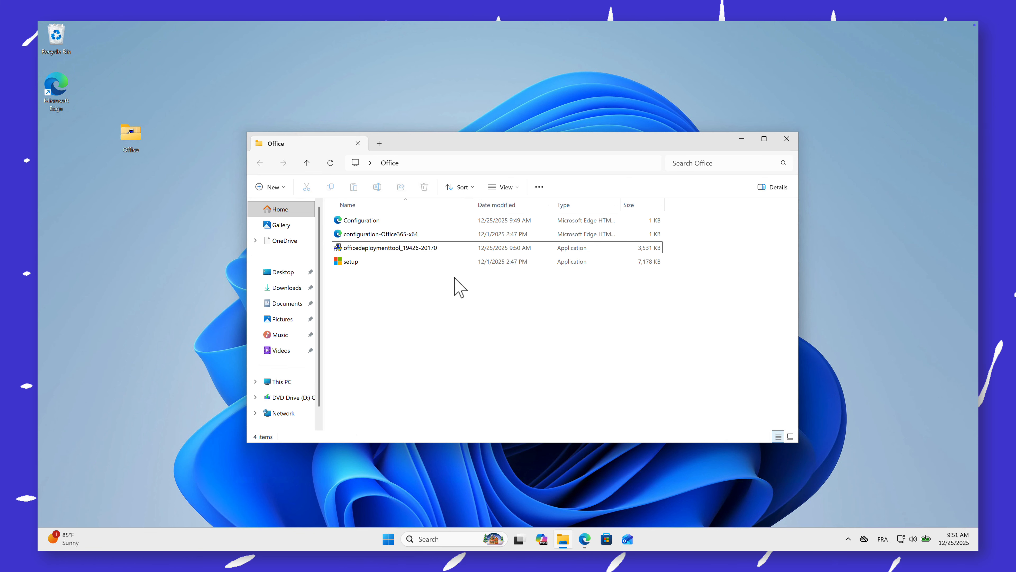
left_click(465, 163)
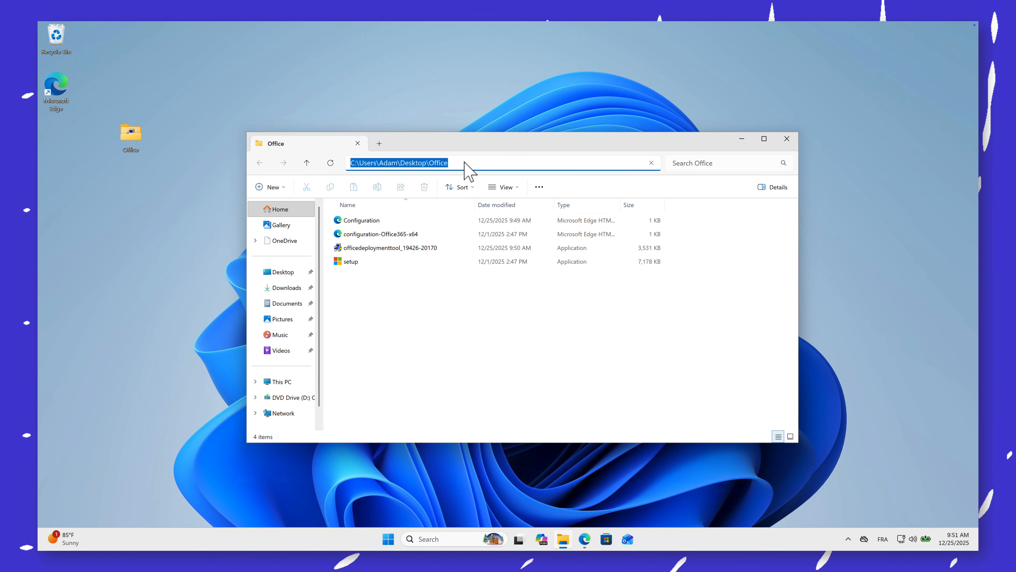
left_click(475, 162)
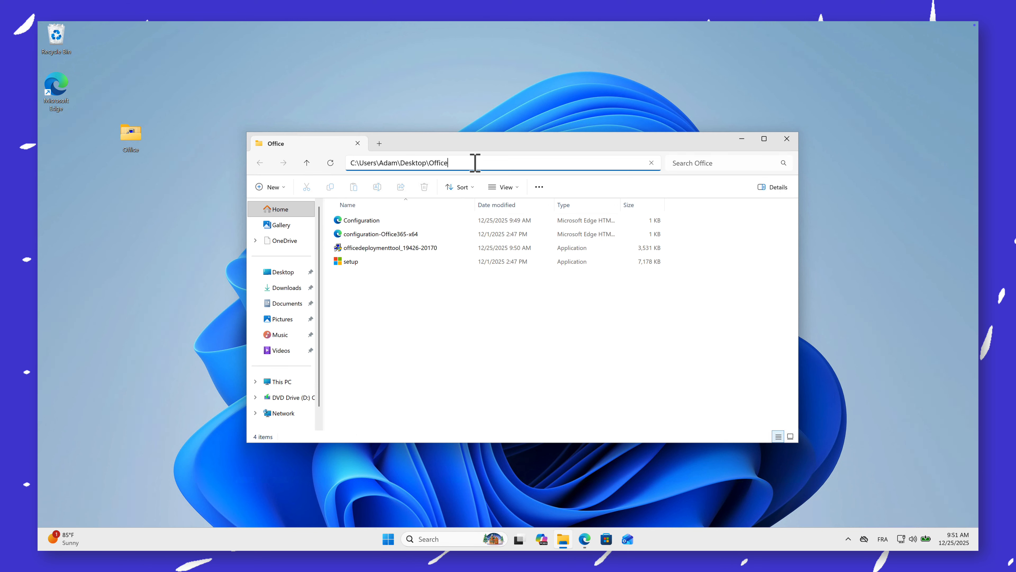
left_click_drag(474, 163, 325, 165)
key("ctrl+c")
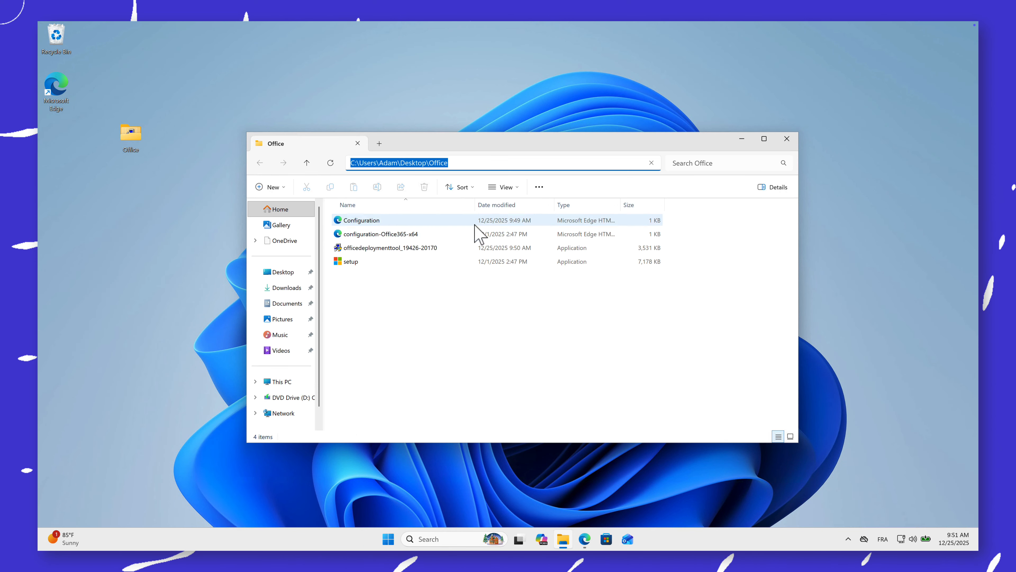
left_click(452, 363)
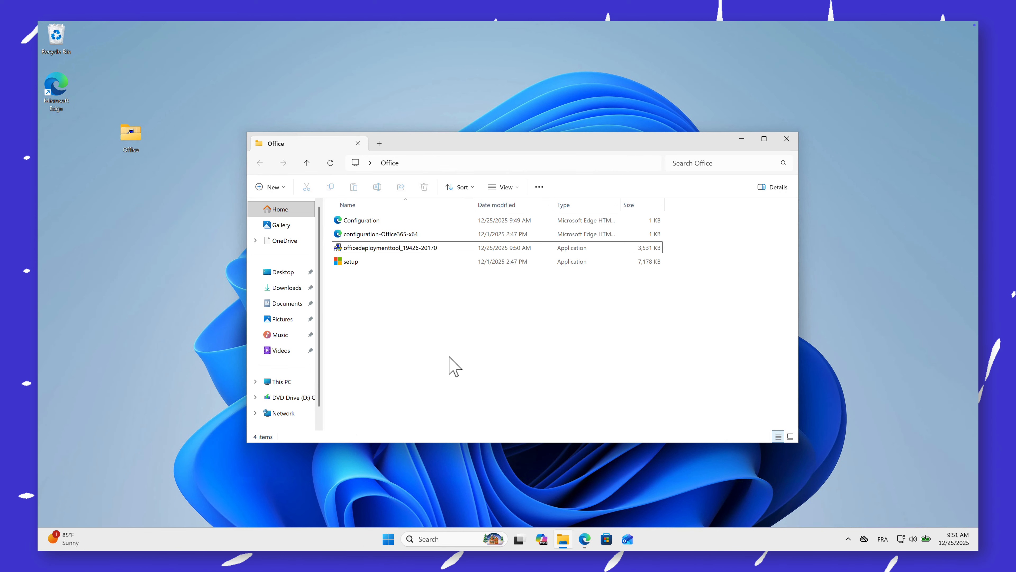
- Open Command Prompt as administrator, allowing it to make changes to the device, and minimize the Office folder window
left_click(440, 539)
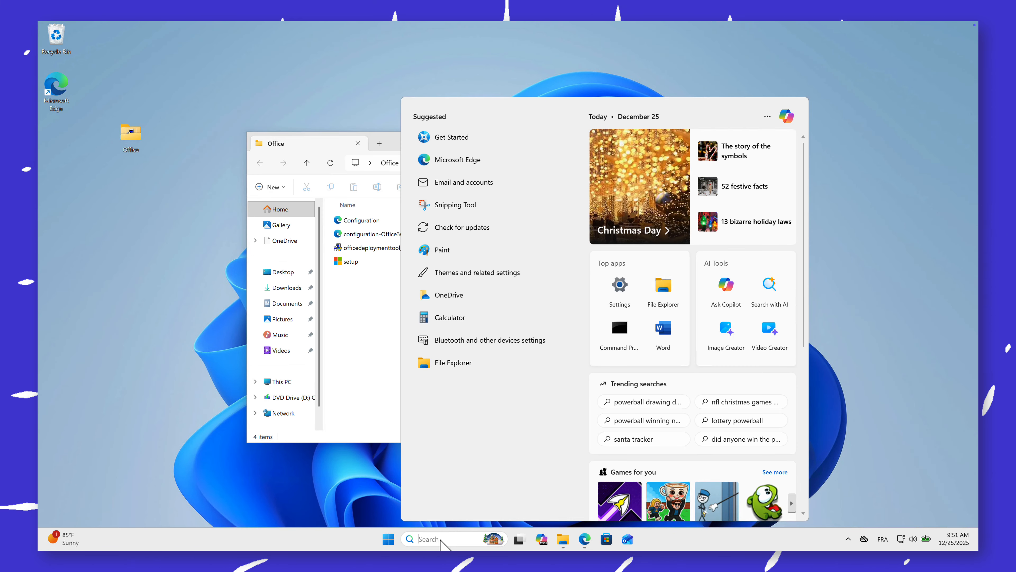
type("cmd")
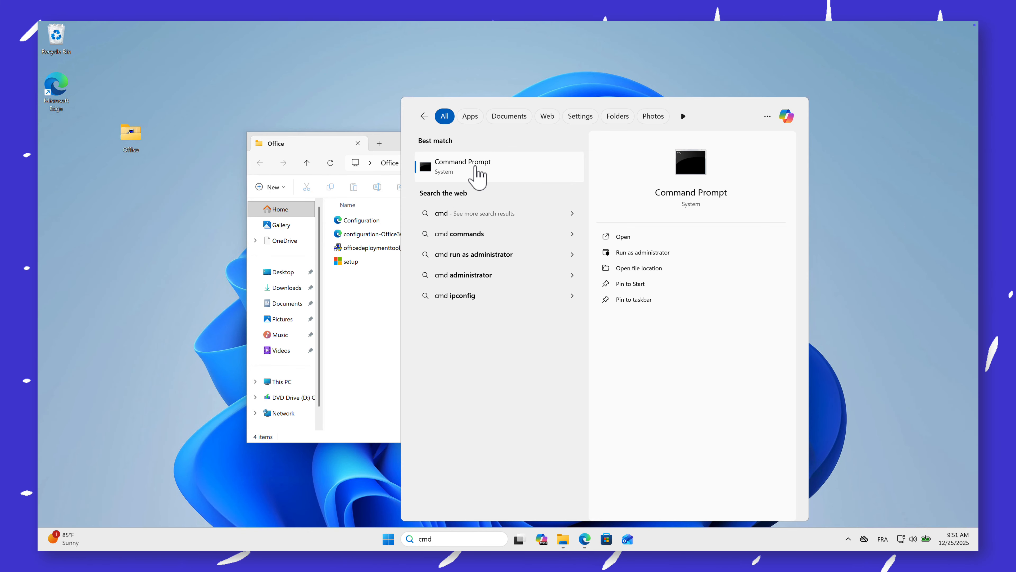
right_click(486, 166)
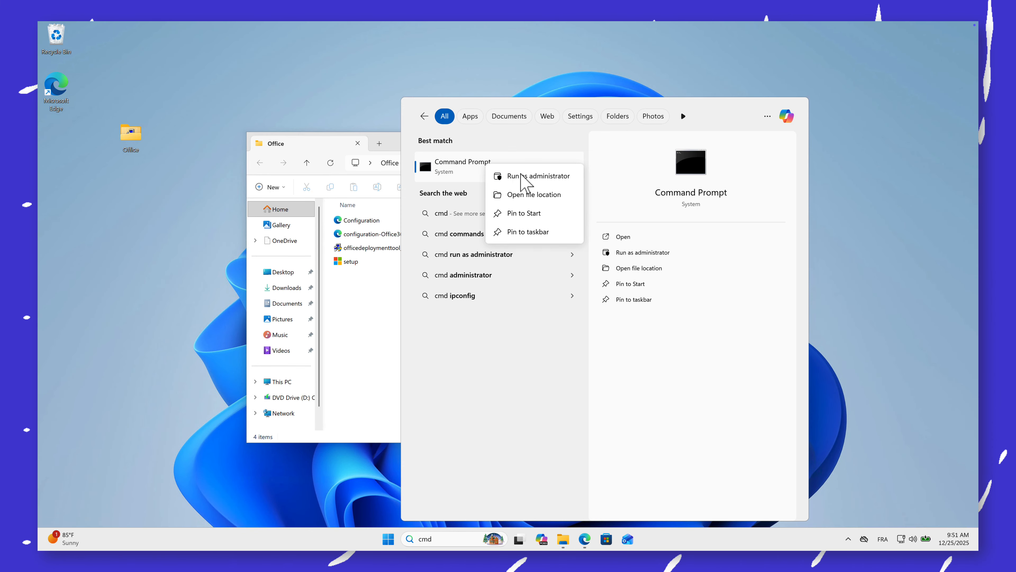
left_click(530, 178)
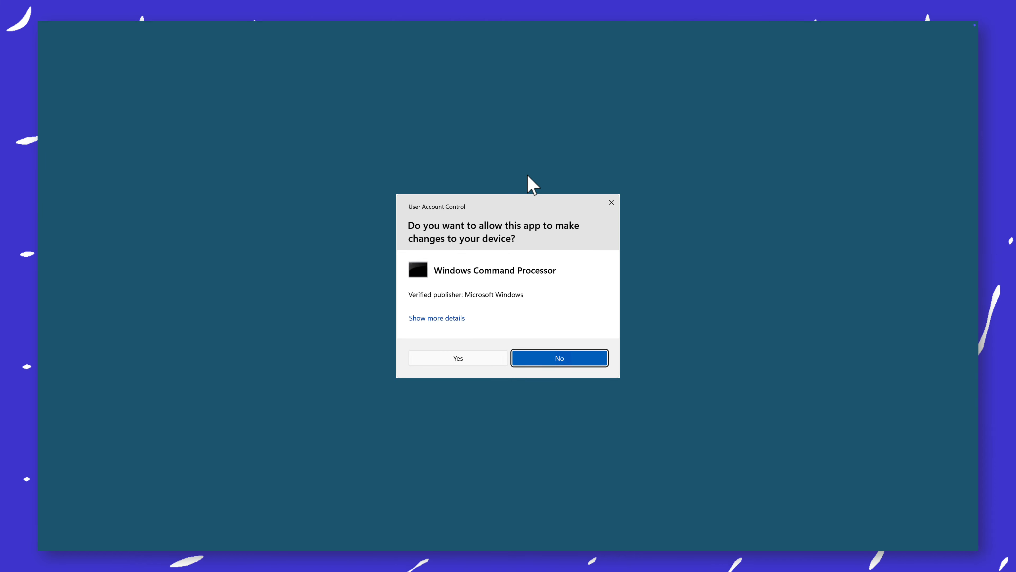
left_click(464, 362)
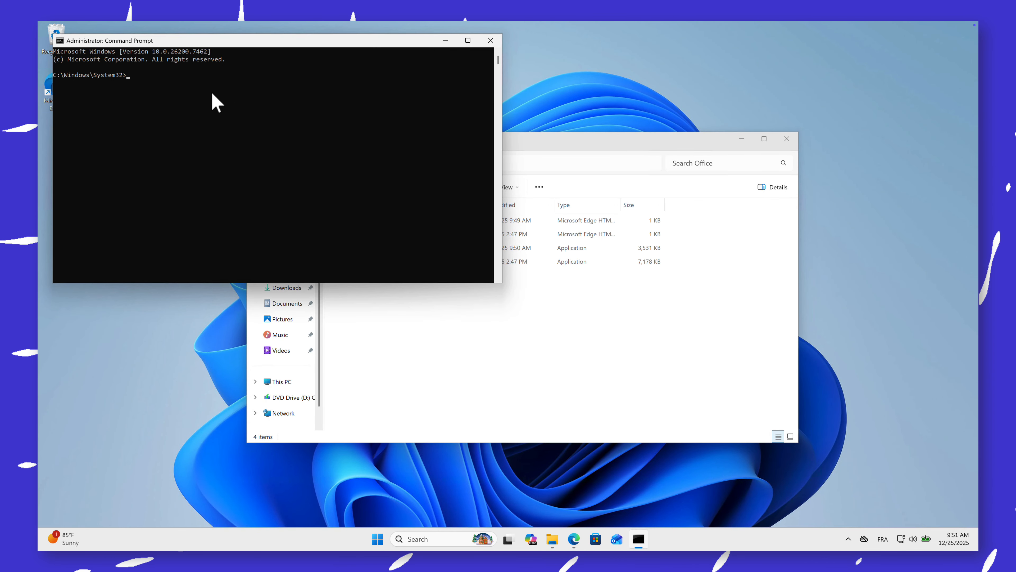
left_click_drag(195, 38, 421, 142)
left_click(740, 138)
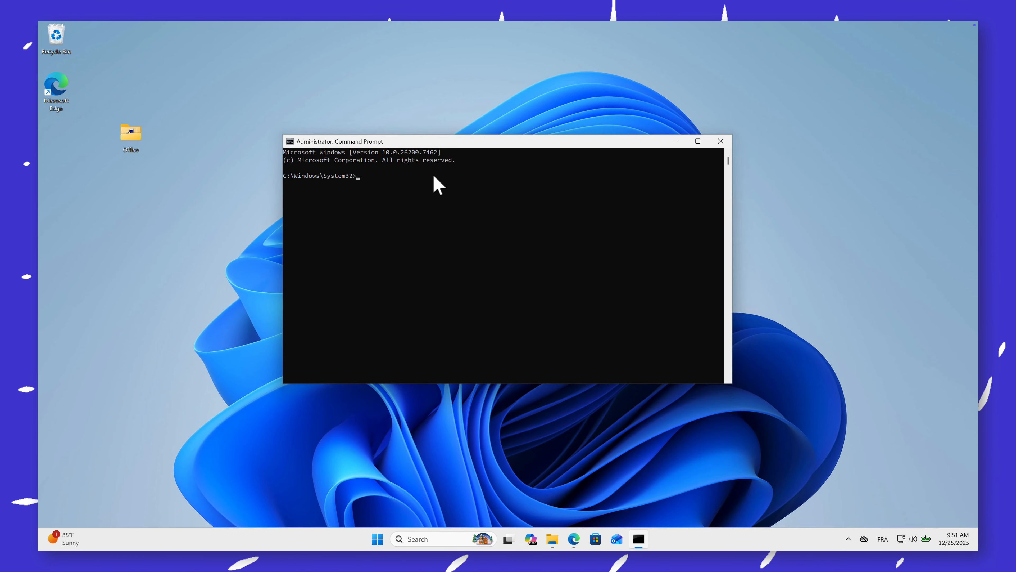
- Change to the copied Office folder path with cd and list the folder's files with dir
type("cd")
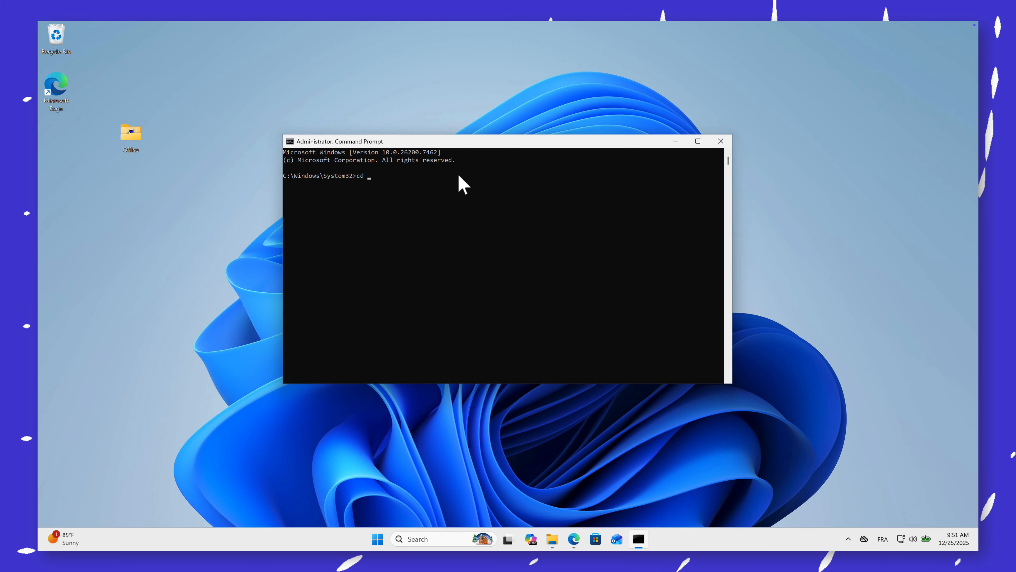
key("ctrl+v")
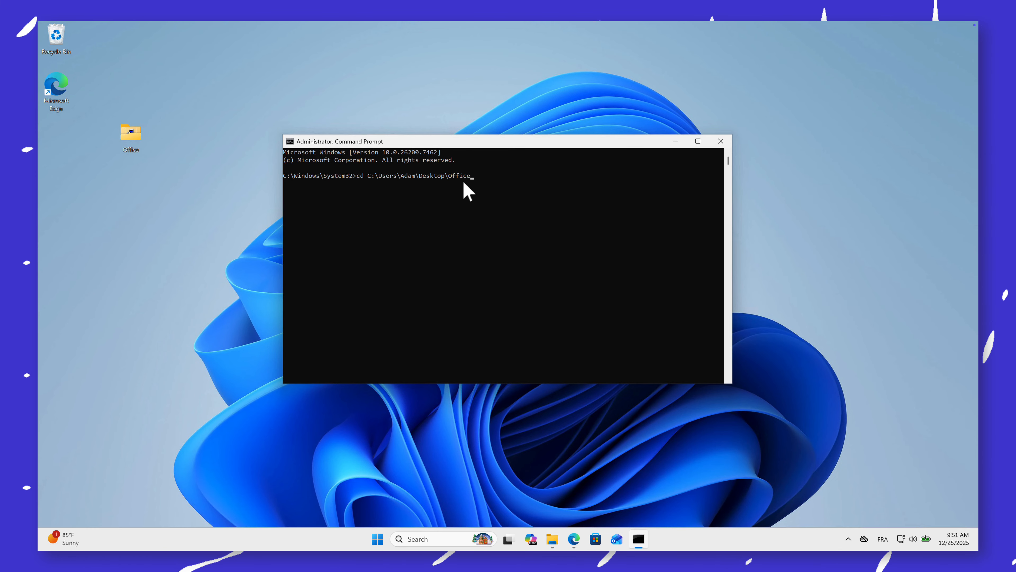
key("Return")
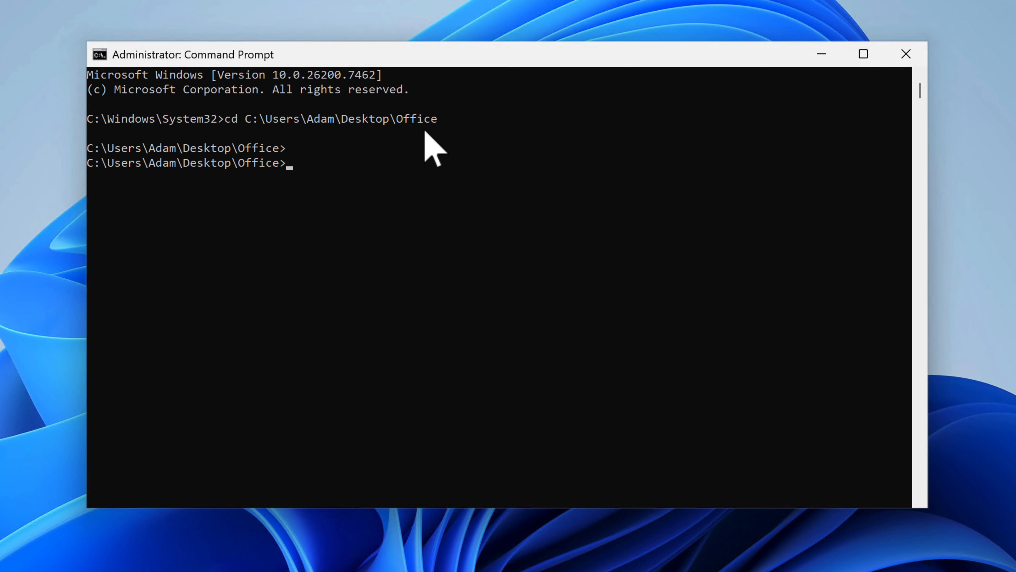
type("dir")
key("Return")
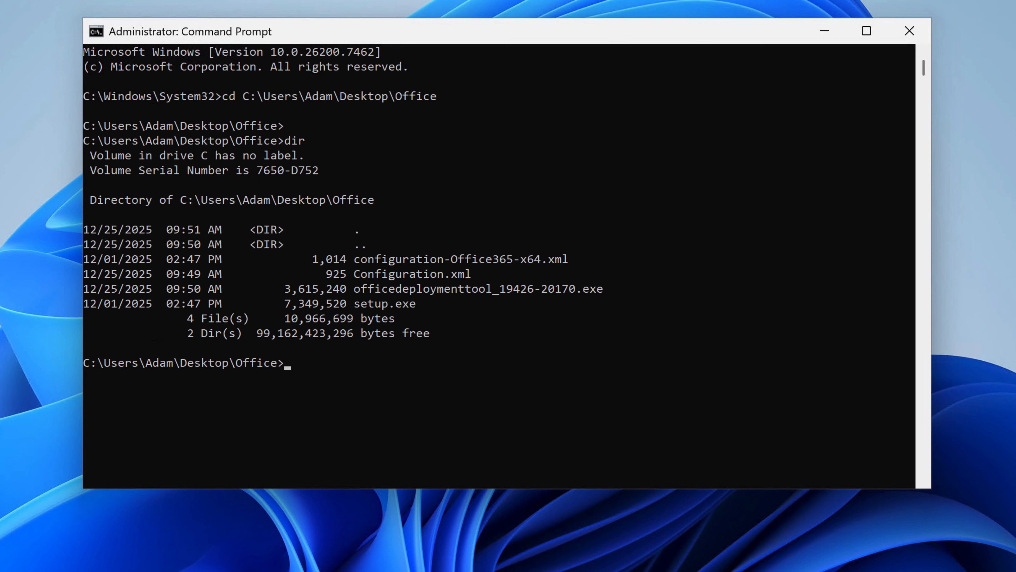
- Install the Office products by running setup.exe /configure Configuration.xml, and close the installer when it finishes
left_click(372, 367)
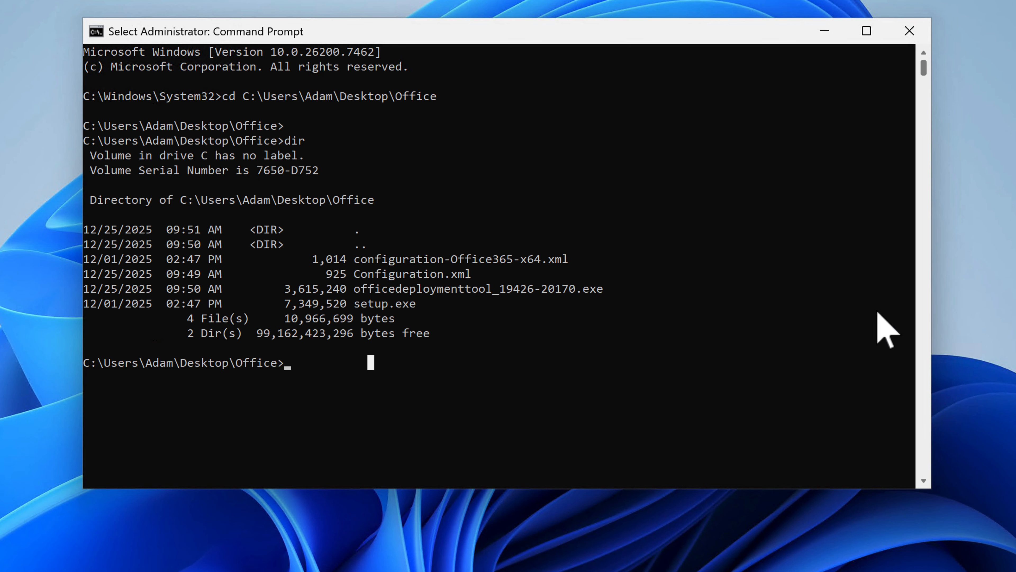
left_click_drag(414, 37, 410, 17)
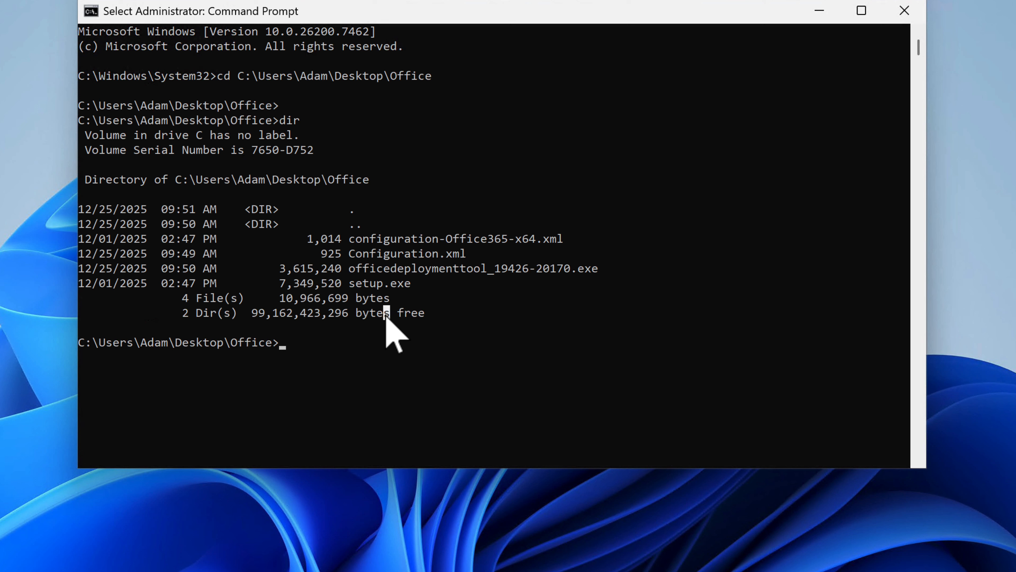
type("se")
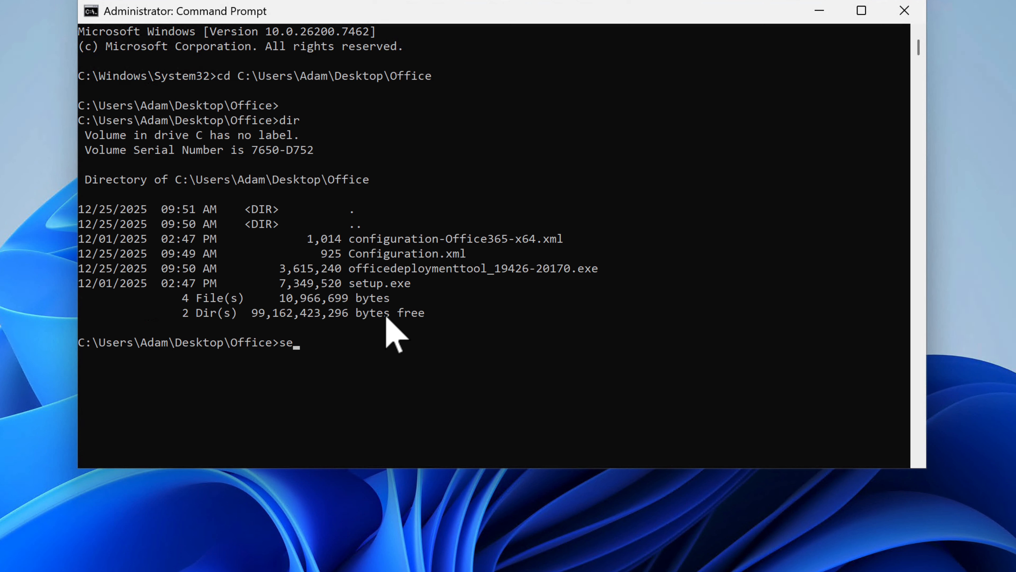
type("tup")
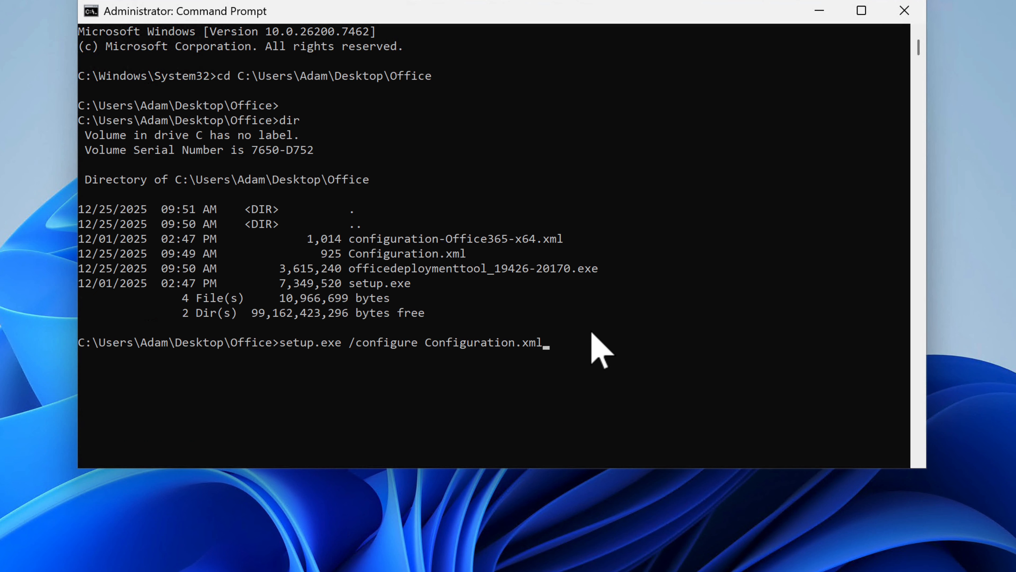
key("Return")
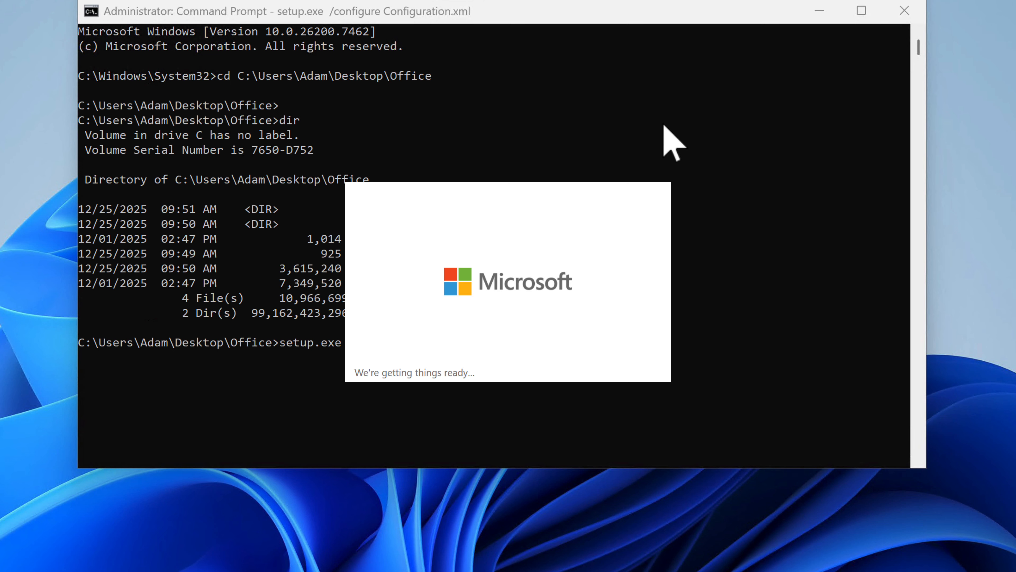
left_click(818, 12)
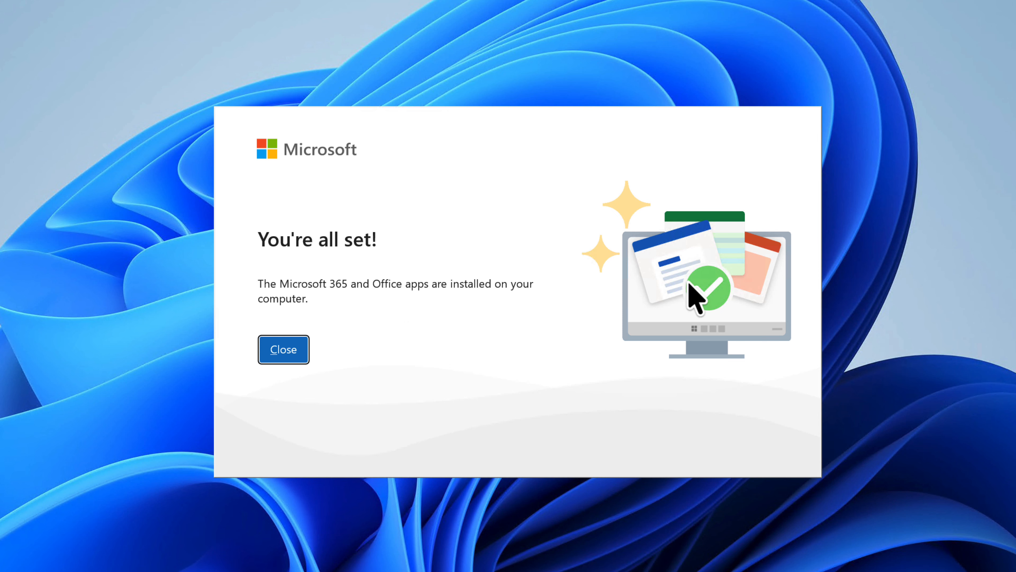
left_click(286, 354)
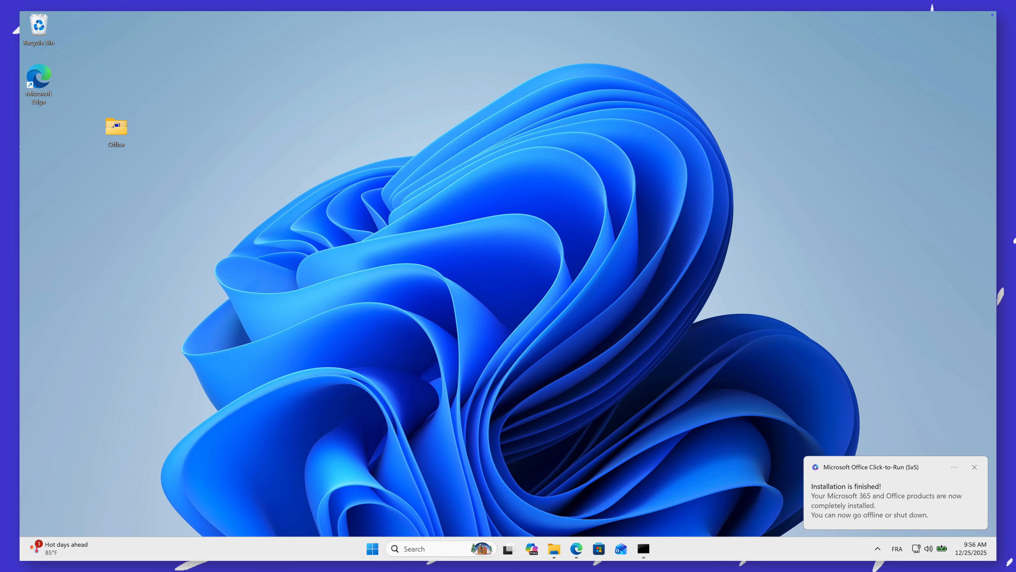
- Launch Word to check the installation, accept the system setting theme, and close Word
left_click(440, 545)
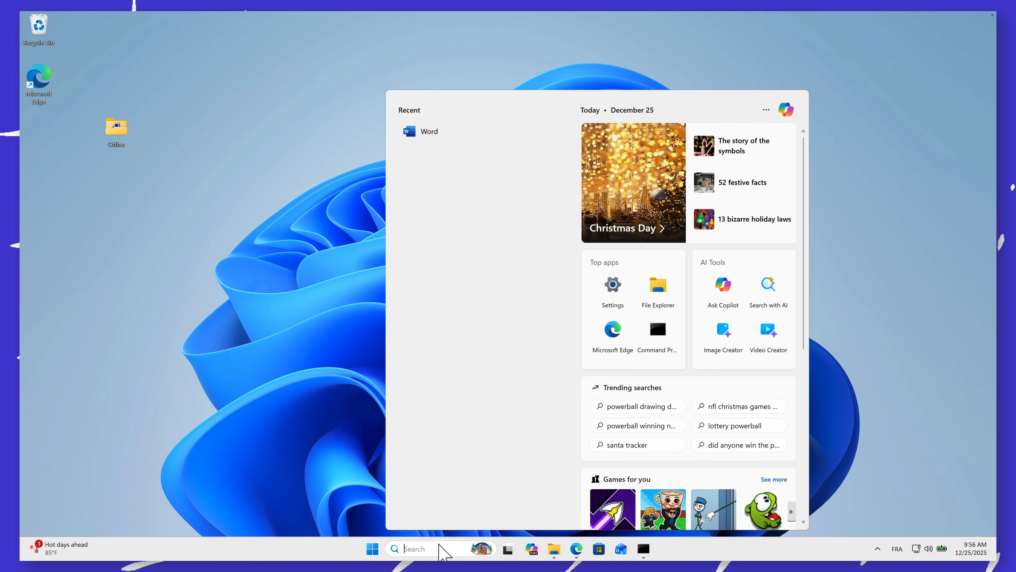
type("word")
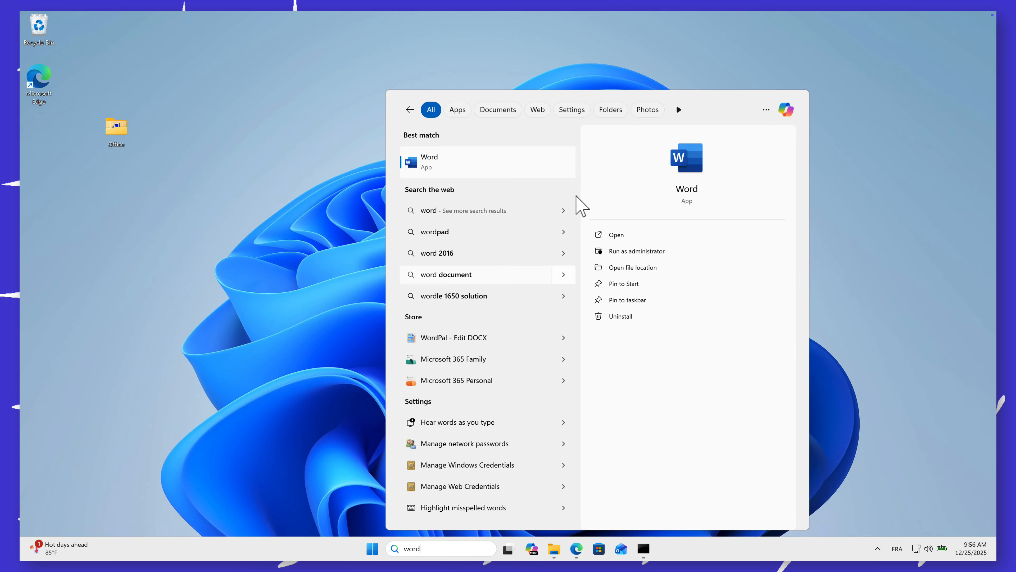
left_click(445, 167)
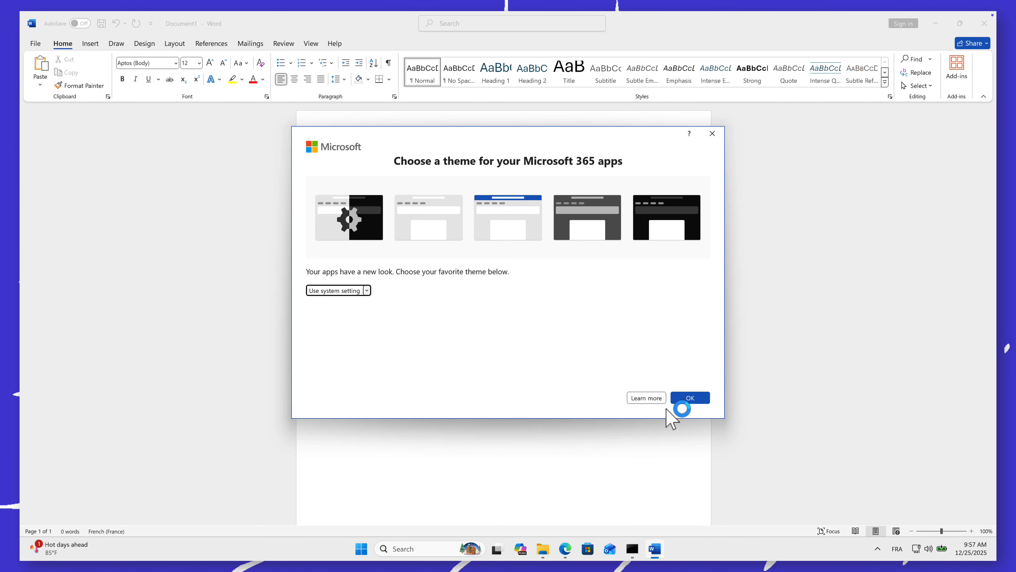
left_click(686, 398)
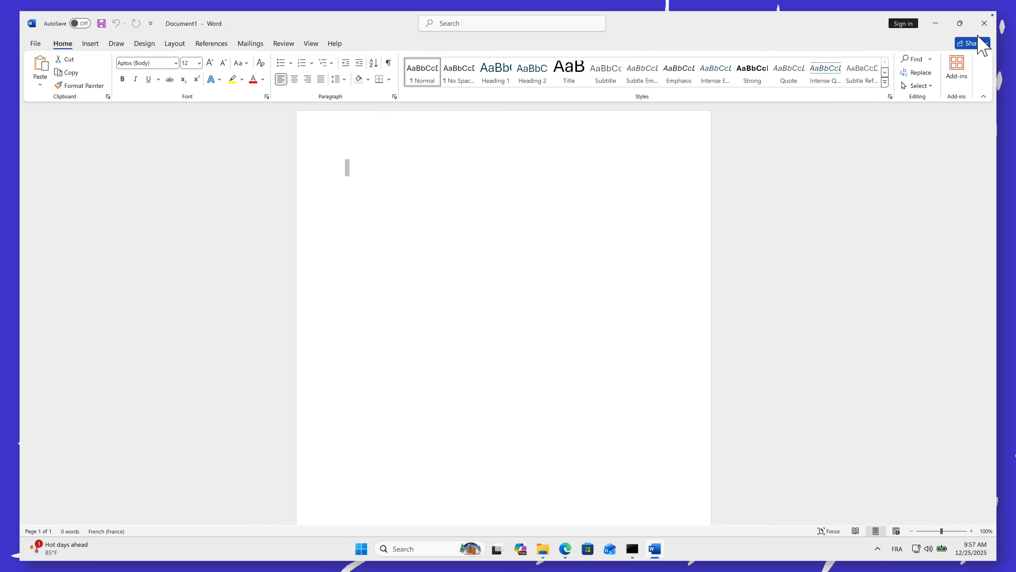
left_click(984, 23)
- Launch PowerPoint with a blank presentation to check that it works, dismiss the video tip, and close it
left_click(433, 549)
type("power")
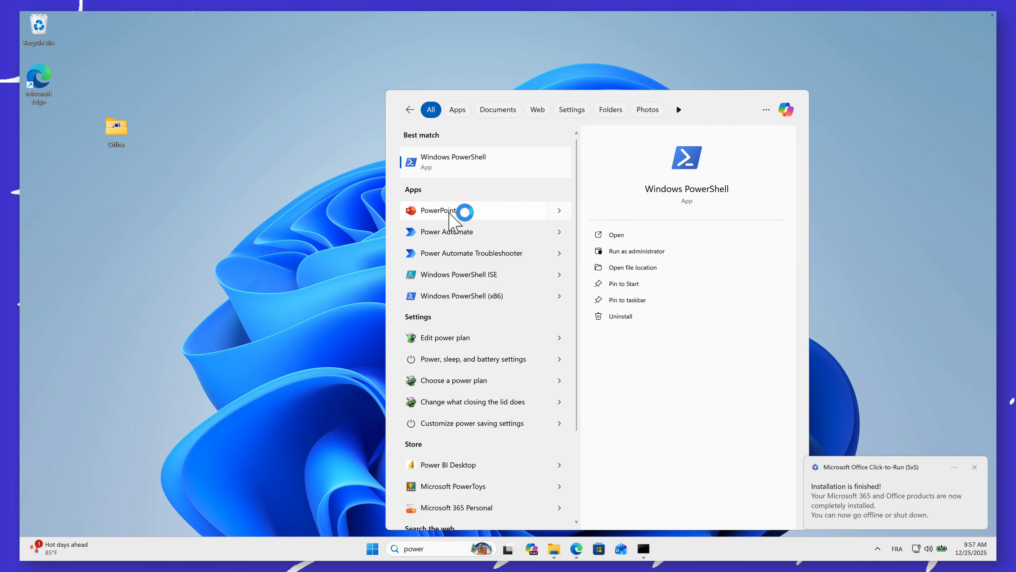
left_click(464, 210)
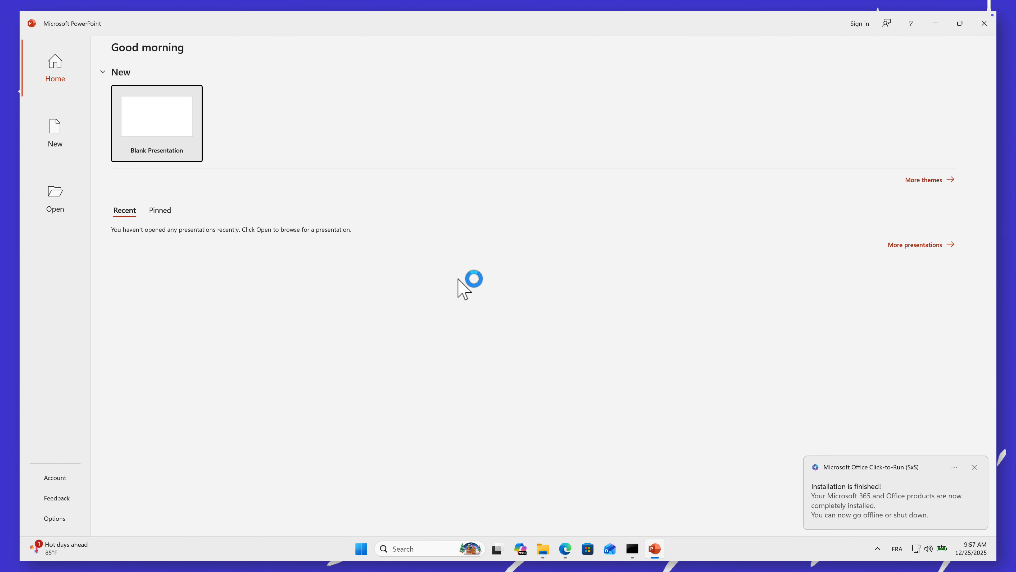
left_click(162, 128)
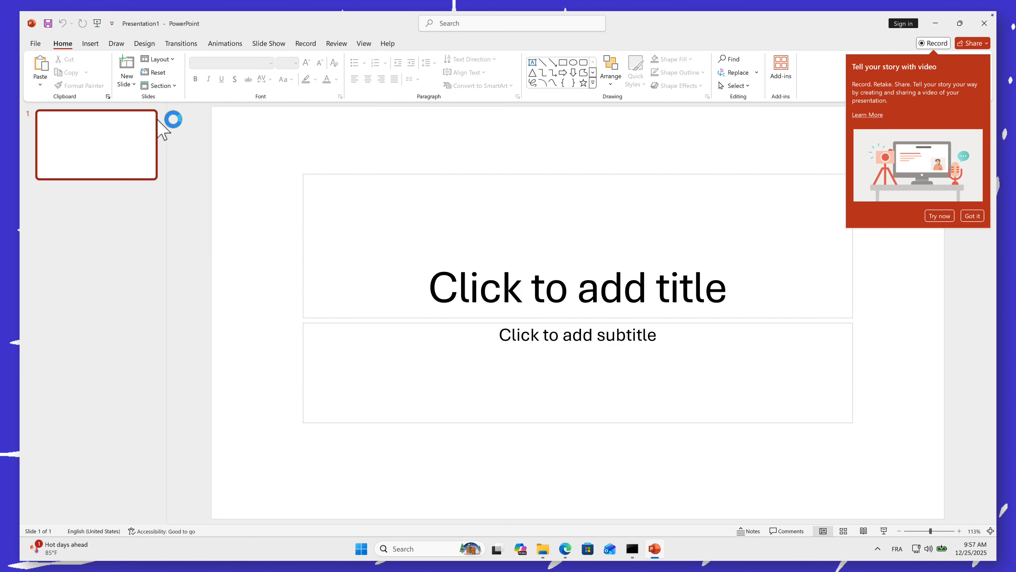
left_click(972, 216)
left_click(984, 24)
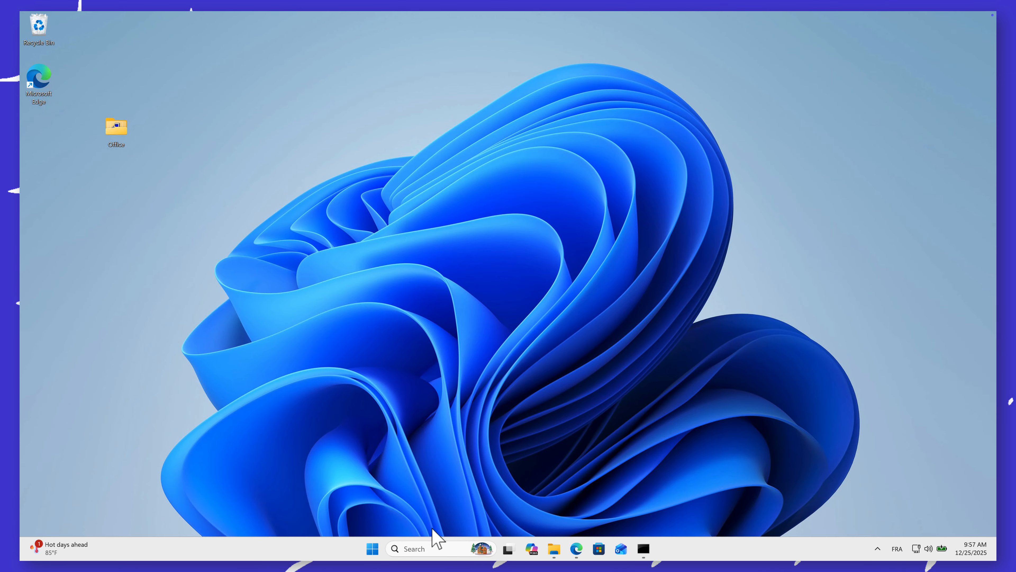
- Launch Excel to check that it works, and close it
left_click(429, 548)
type("excel")
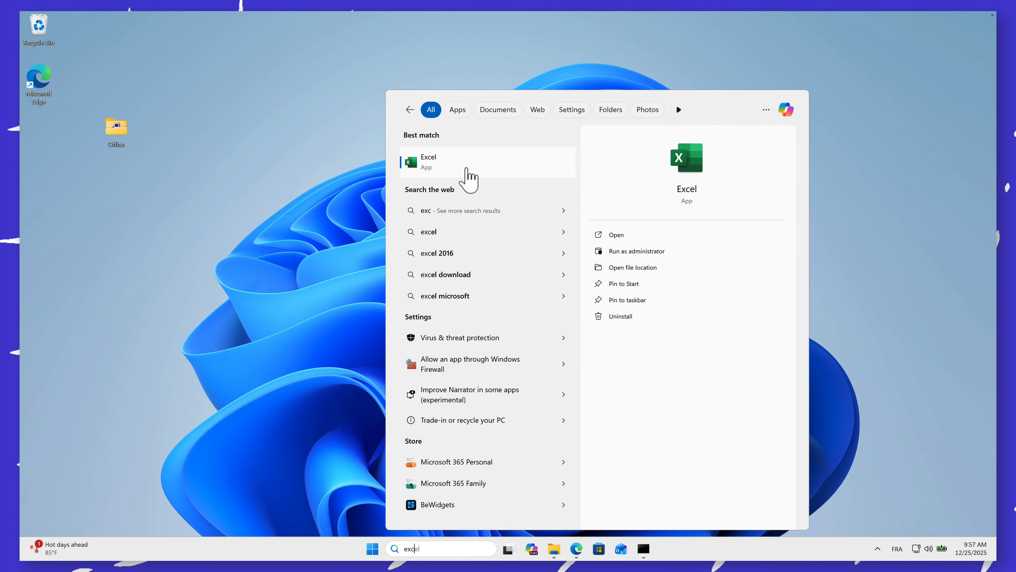
left_click(465, 171)
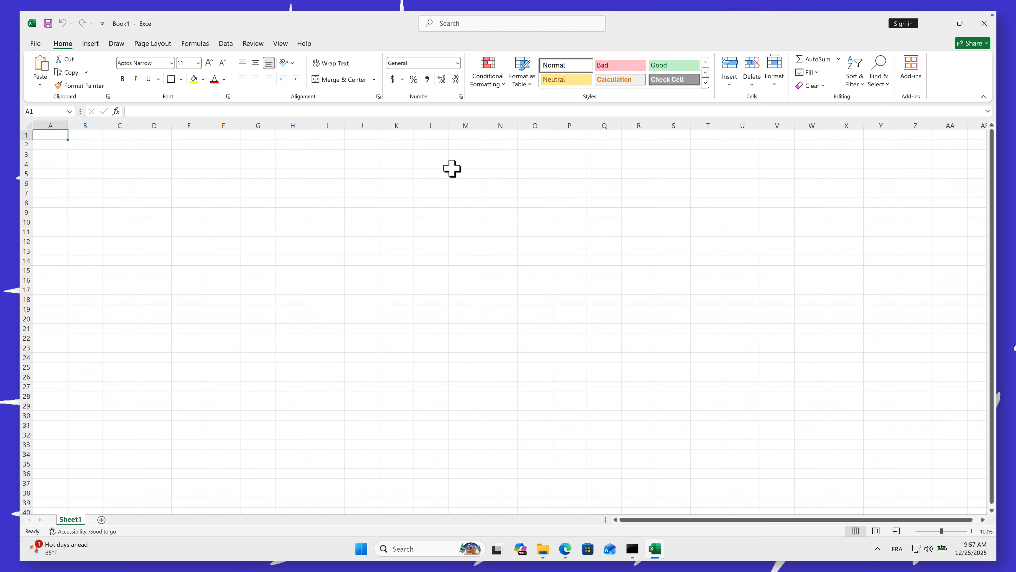
left_click(534, 251)
left_click(980, 27)
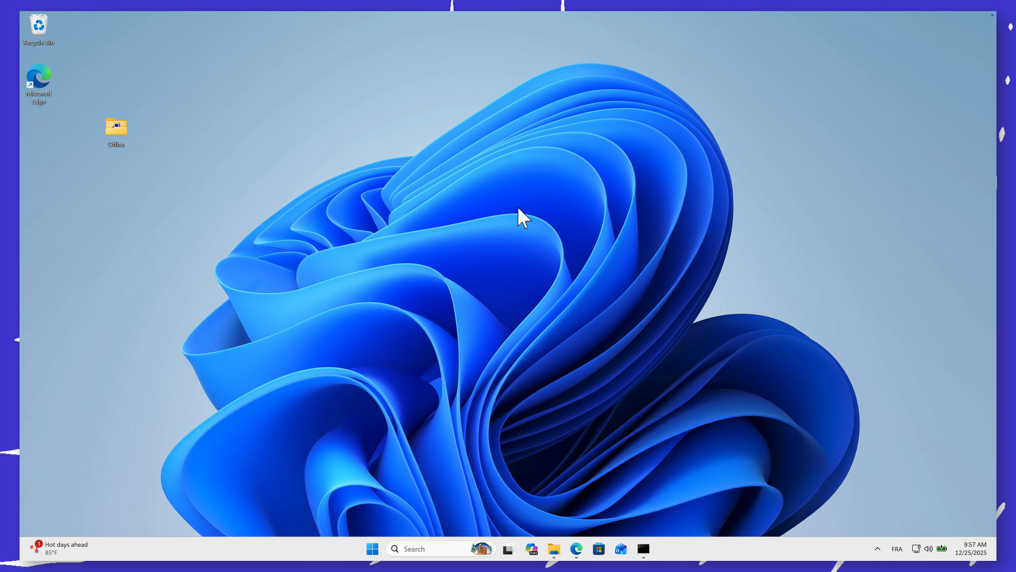
- Reopen Word, show its account and product information, and start changing the product key
left_click(428, 548)
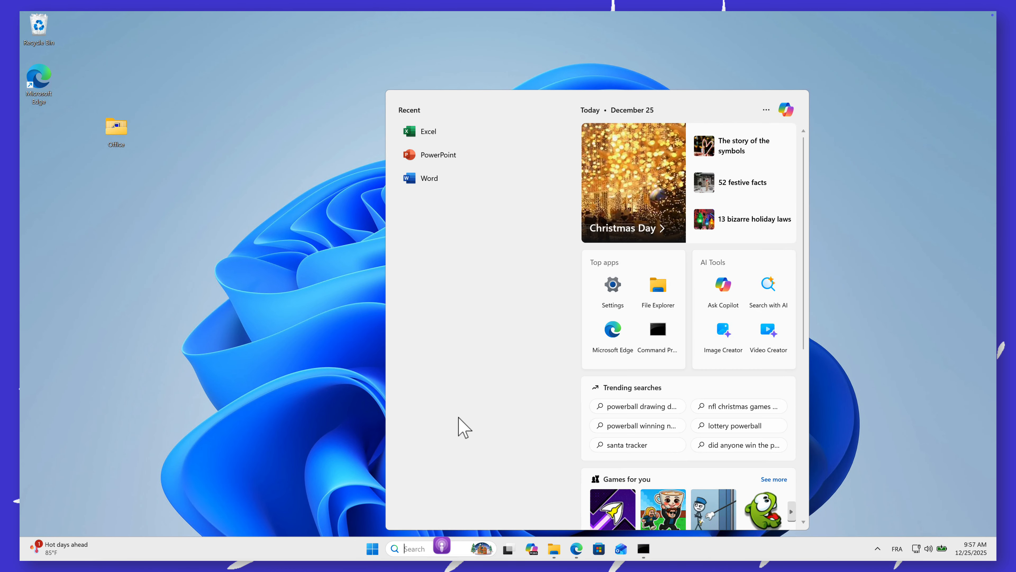
left_click(440, 179)
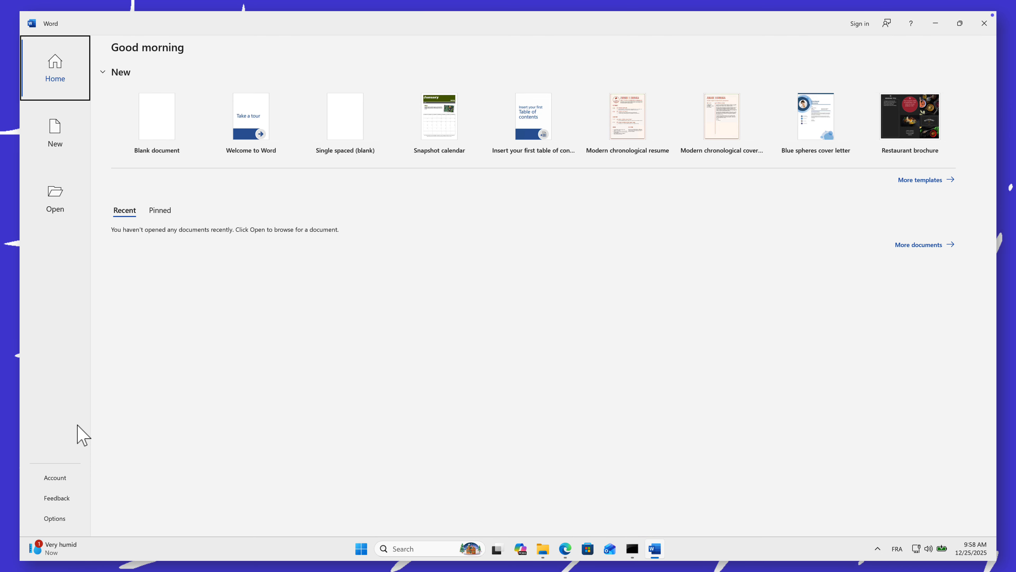
left_click(58, 479)
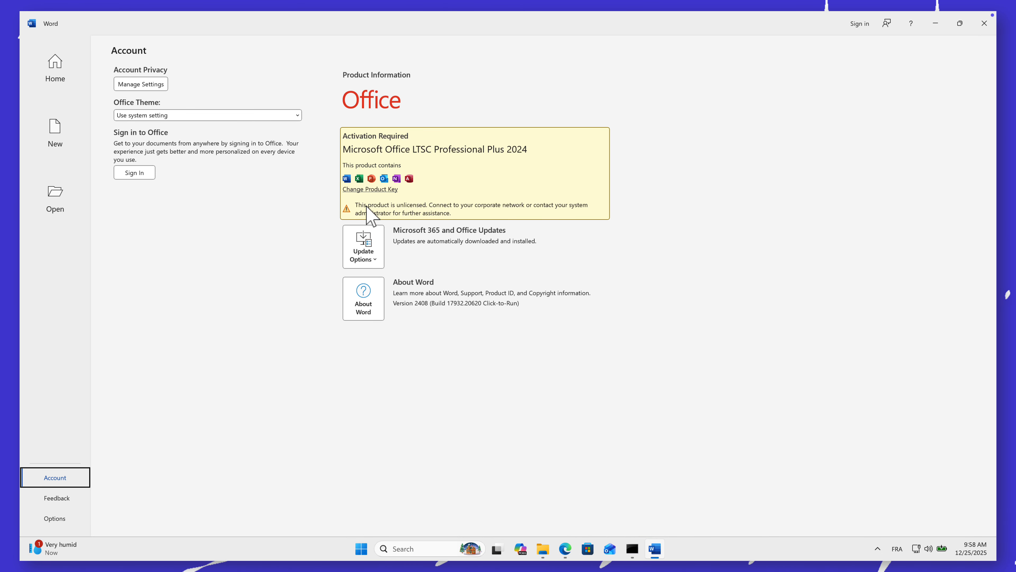
left_click(368, 190)
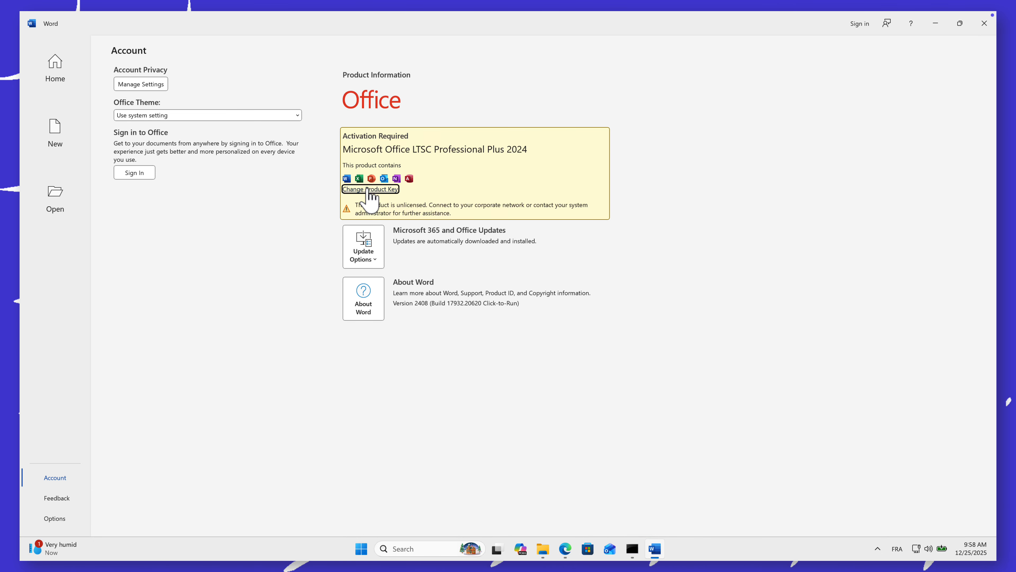